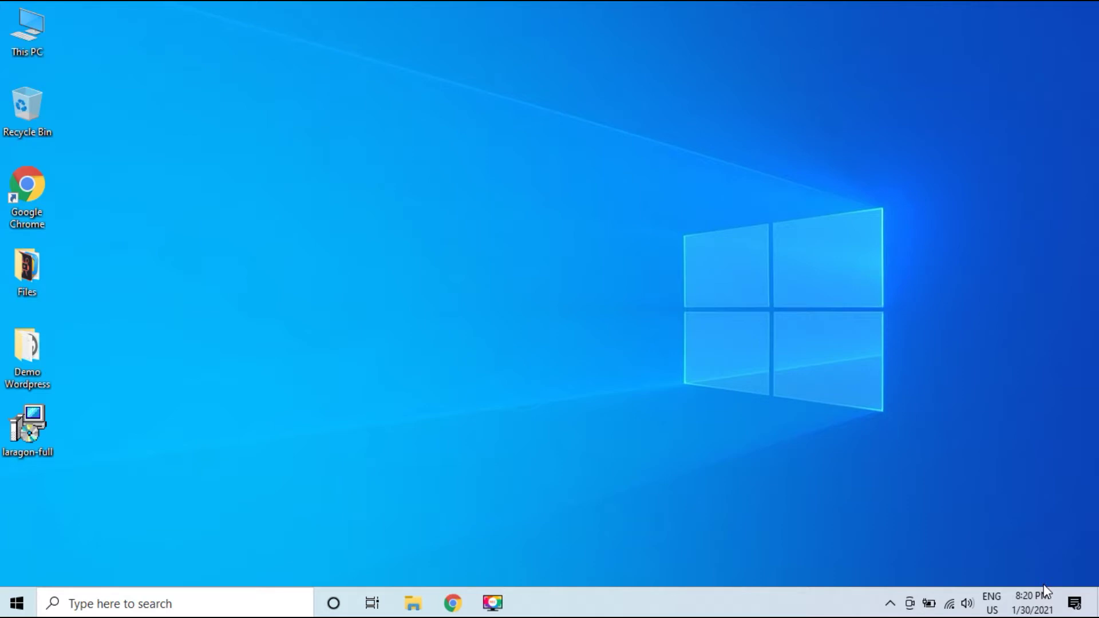
# - Search Google for laragon in Chrome and open the Download page of the laragon.org site
pyautogui.click(452, 603)
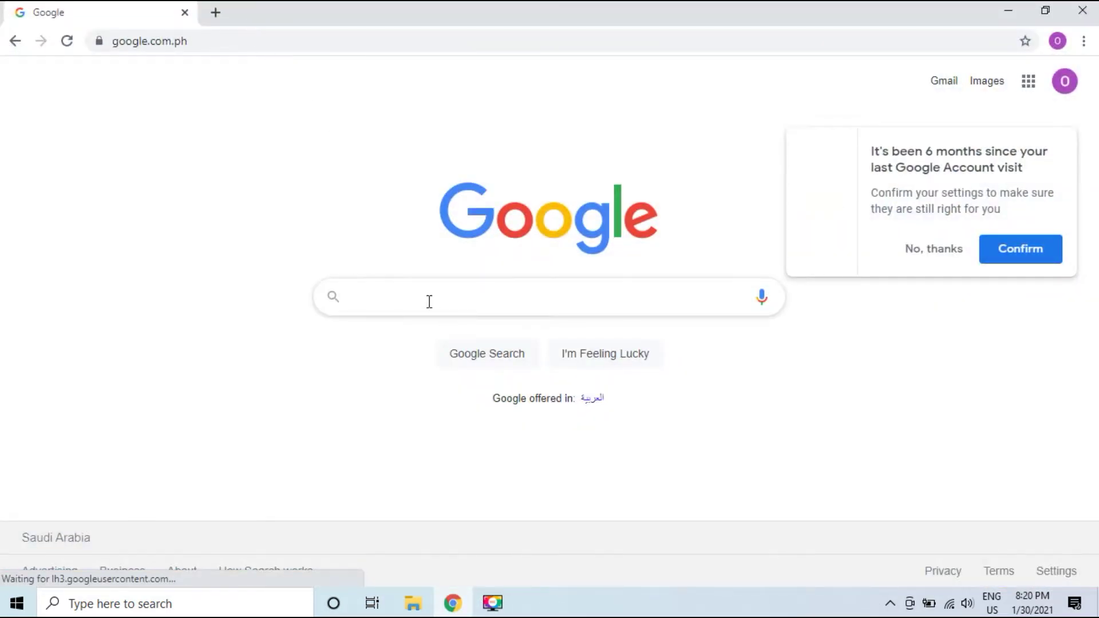
pyautogui.click(429, 302)
pyautogui.write('laragon')
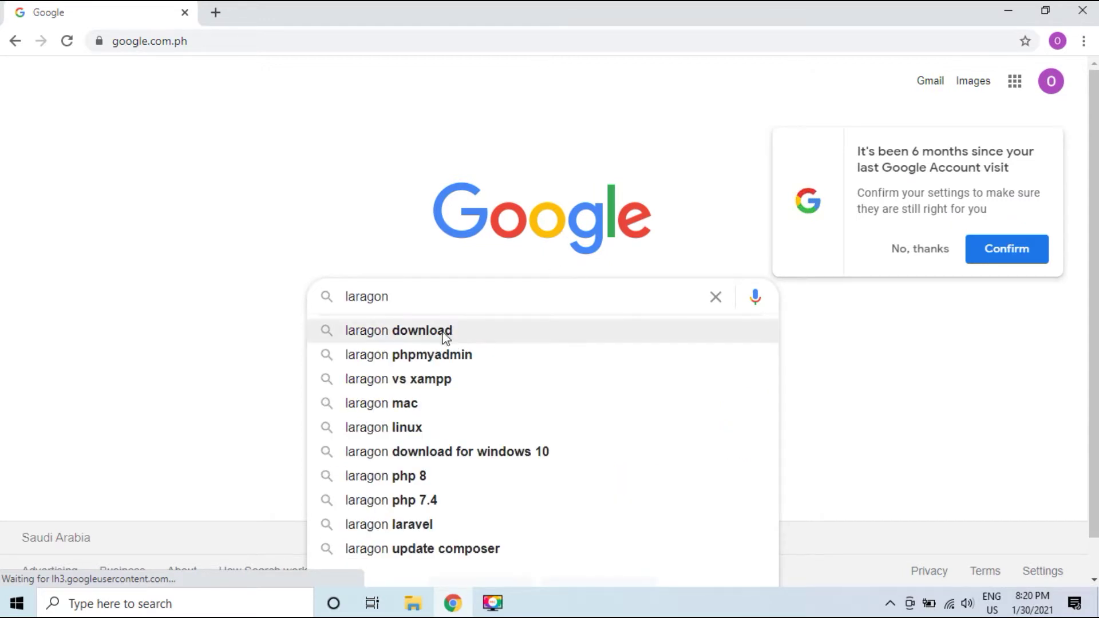
pyautogui.press('Return')
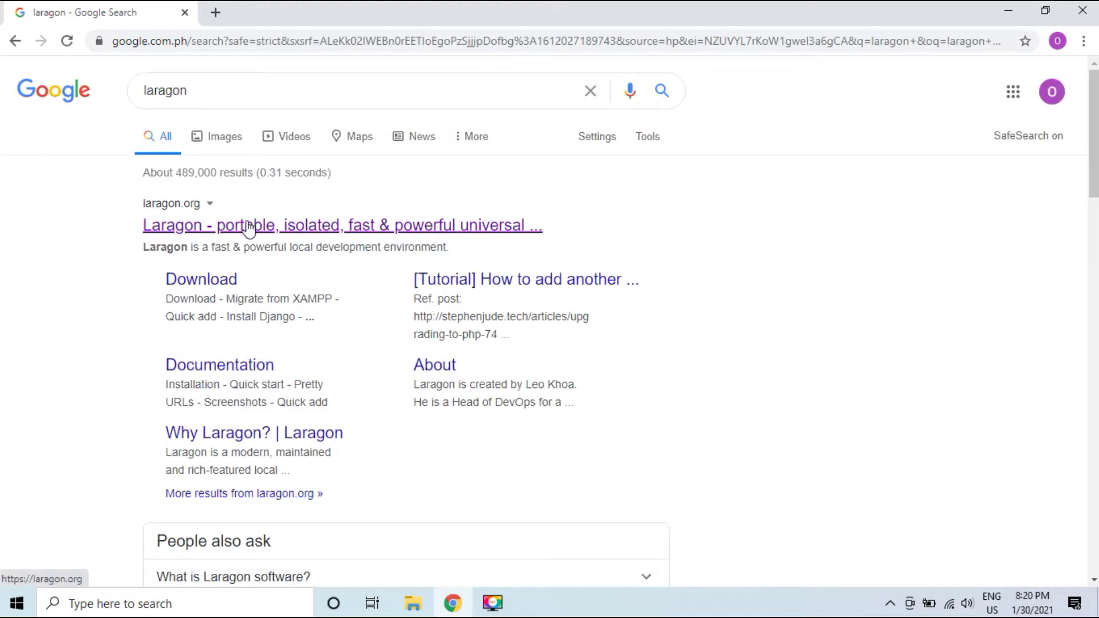
pyautogui.click(249, 228)
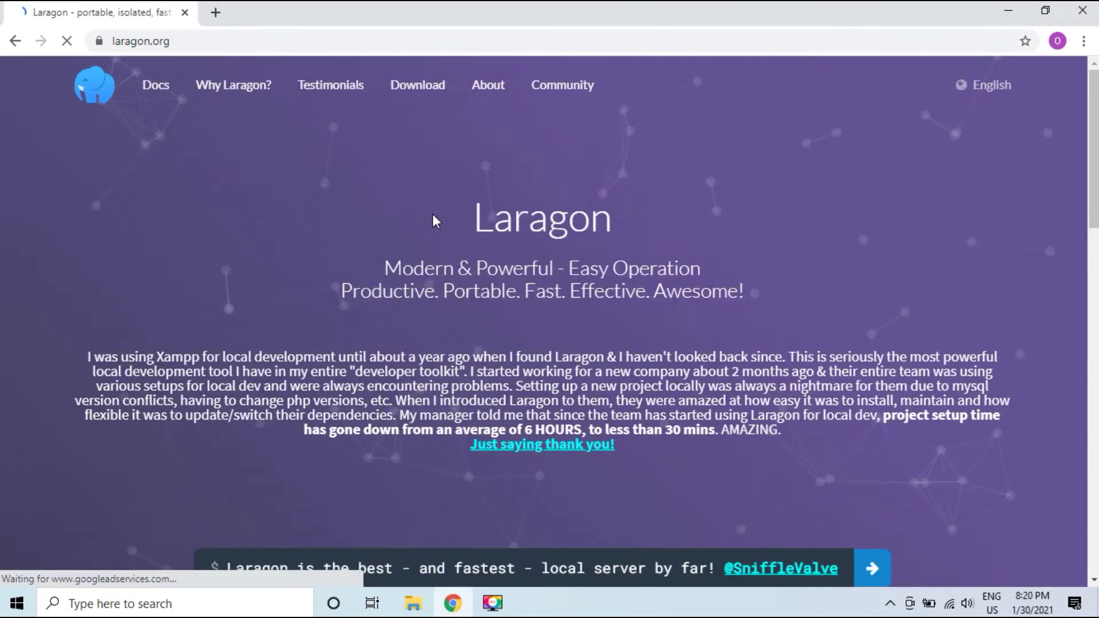
pyautogui.click(424, 89)
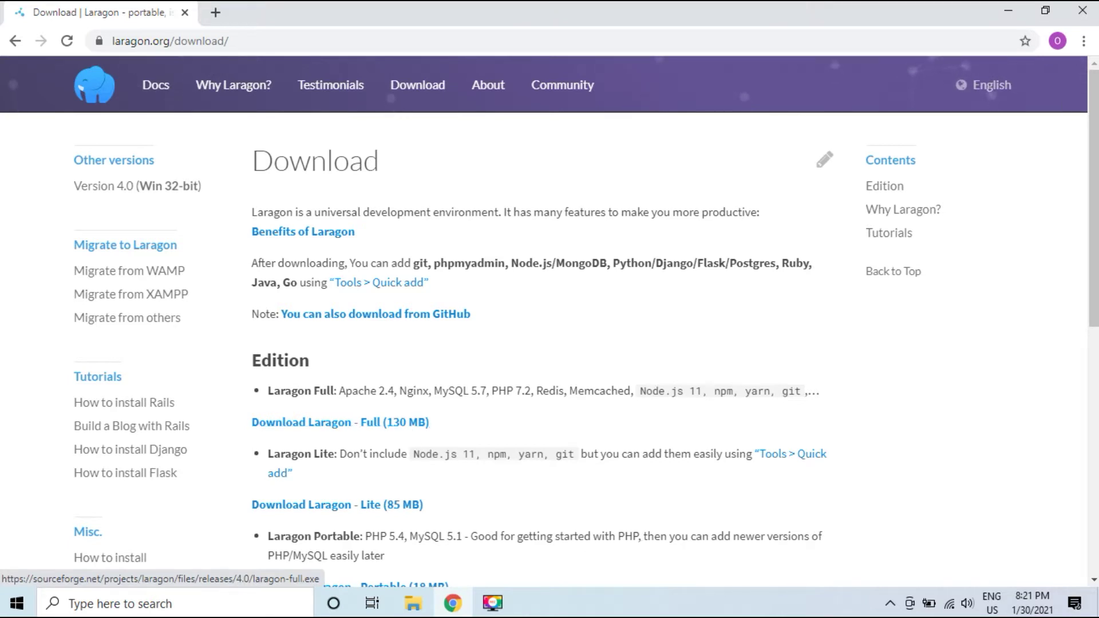
# - Minimize the browser and run the laragon-full installer from the desktop with English as the setup language
pyautogui.click(1005, 8)
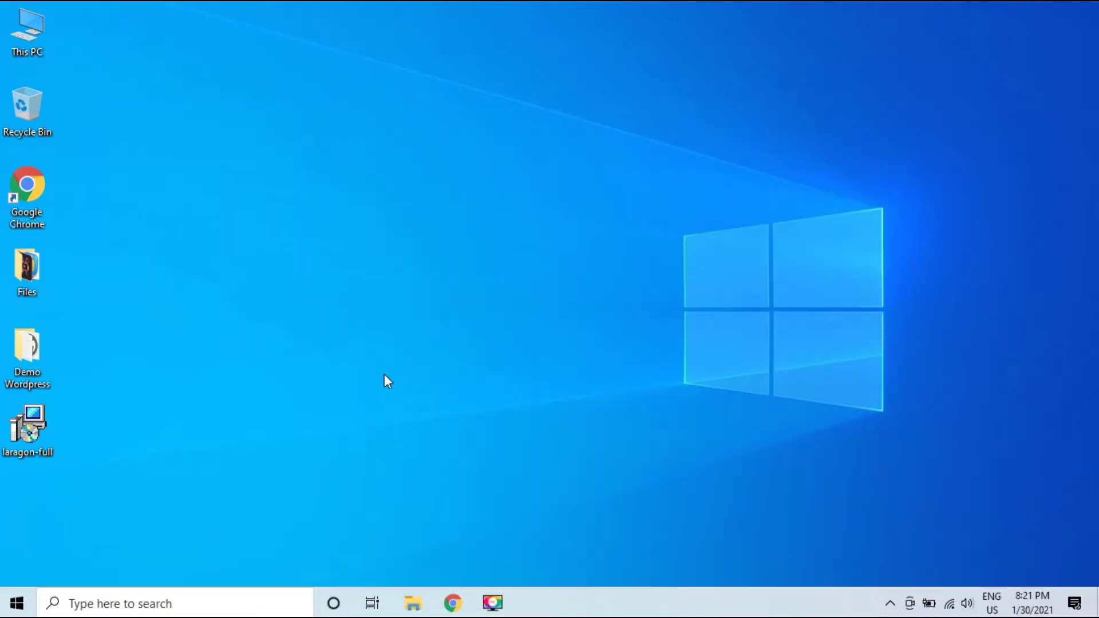
pyautogui.doubleClick(21, 435)
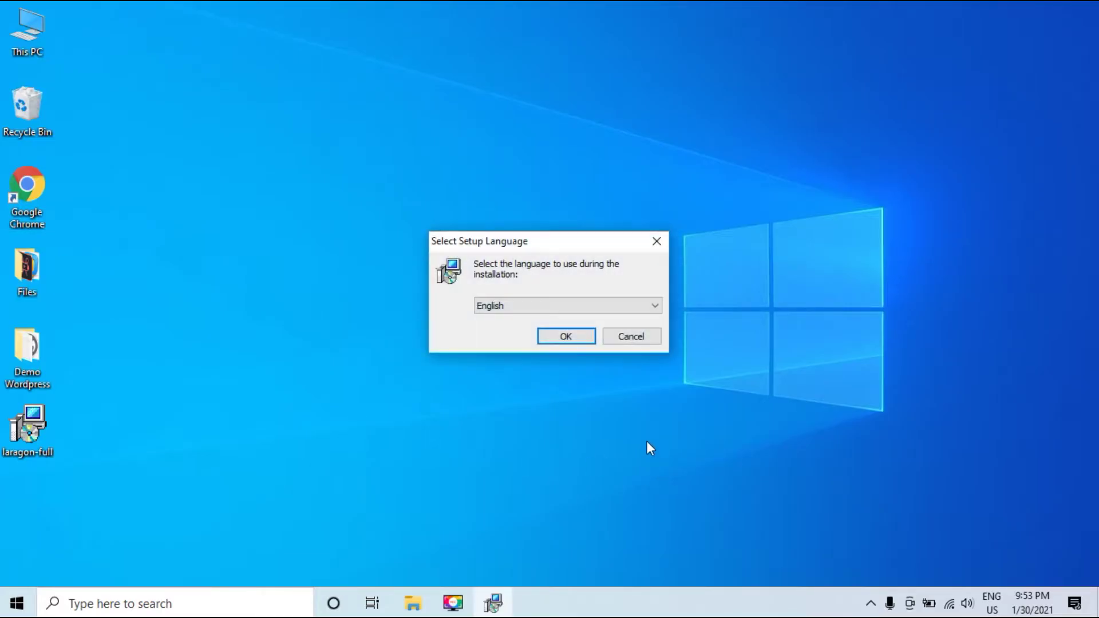
pyautogui.click(564, 337)
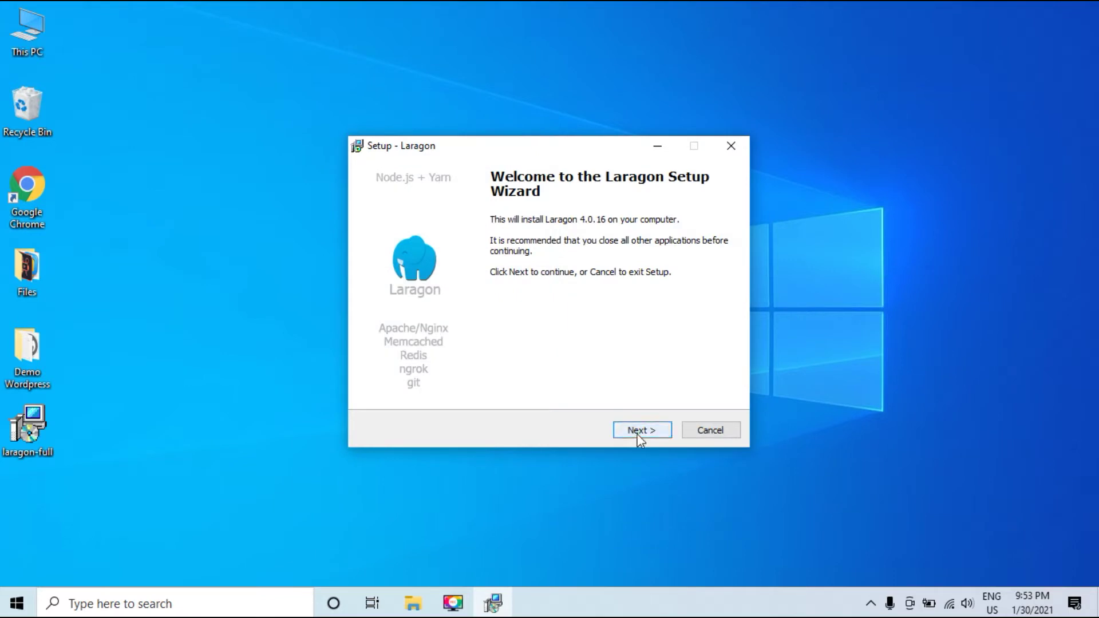
# - Install Laragon to C:\laragon, keeping autostart with Windows, auto virtual hosts, and the Notepad++ and Terminal context-menu option enabled
pyautogui.click(638, 430)
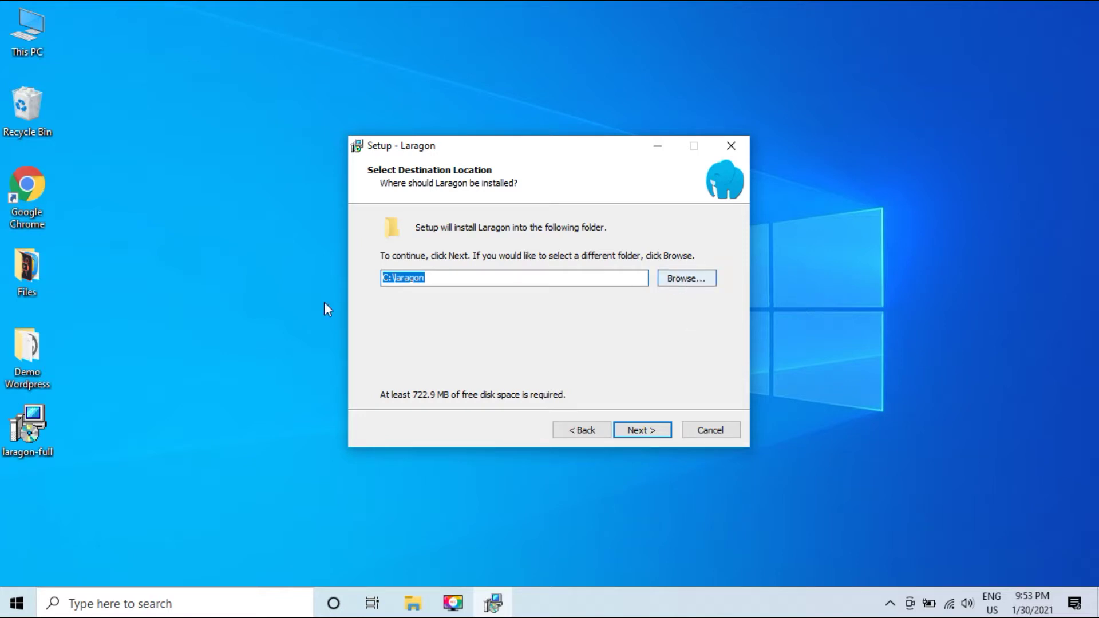
pyautogui.click(643, 434)
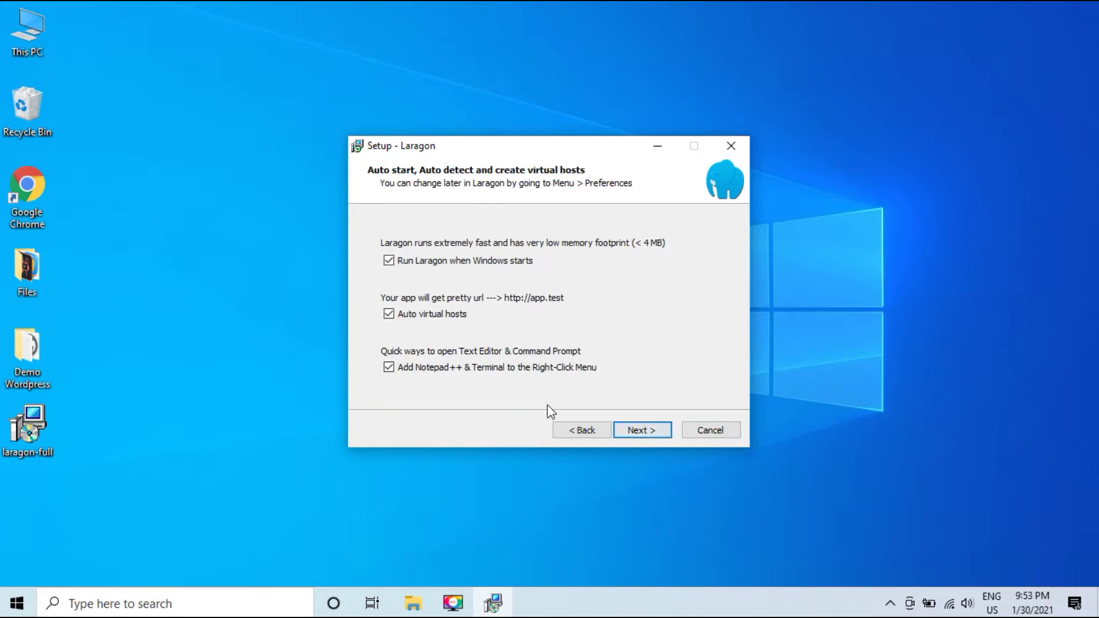
pyautogui.click(643, 432)
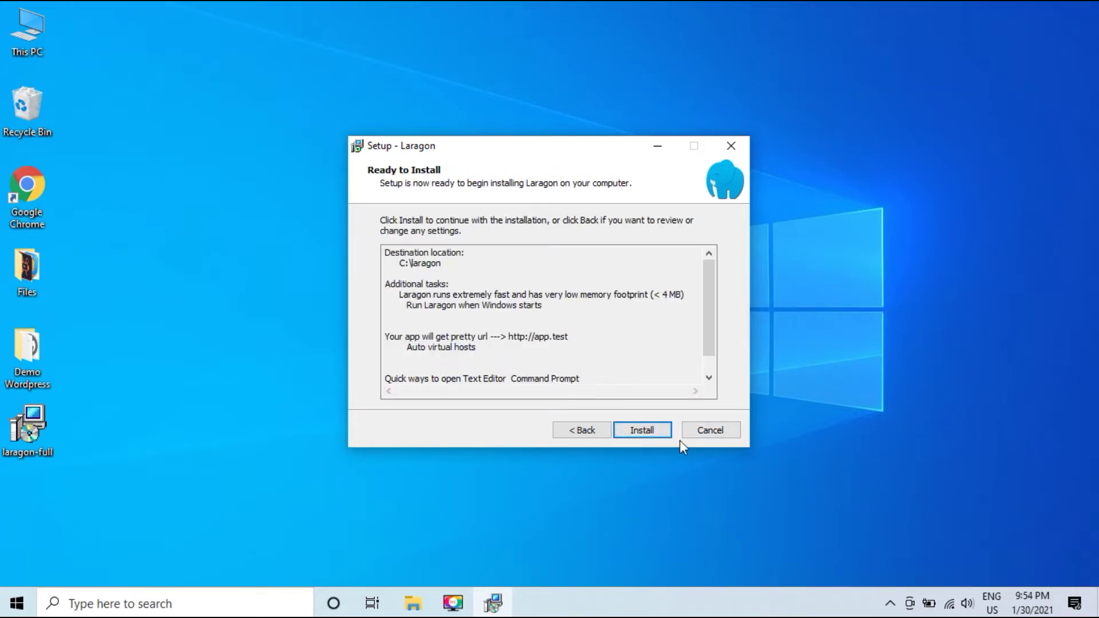
pyautogui.click(633, 433)
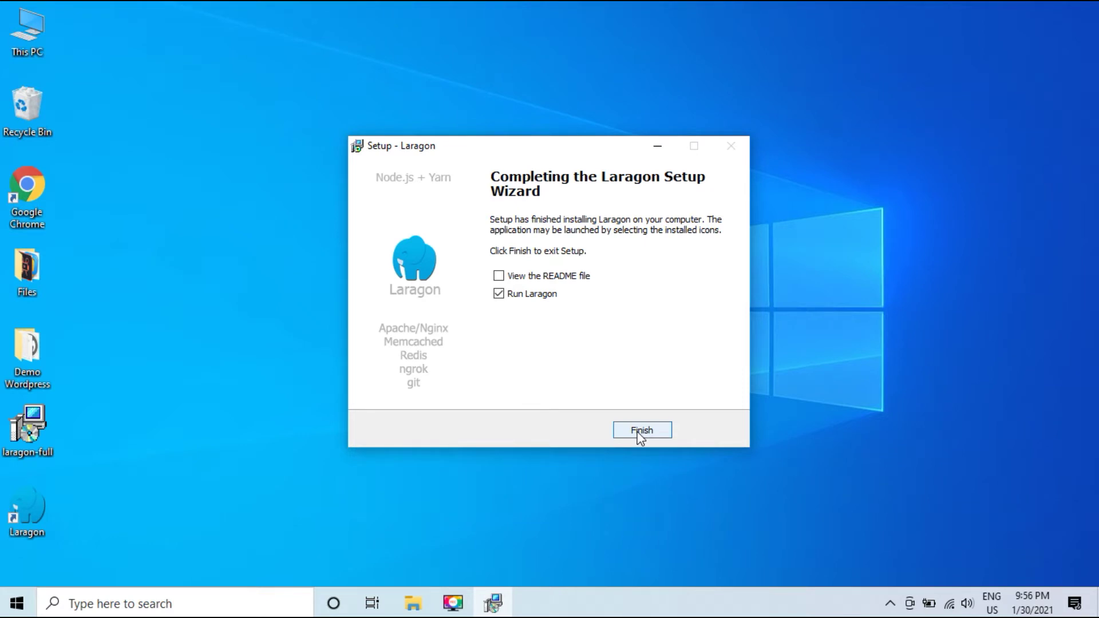
# - Finish the setup with Run Laragon enabled and start all Laragon services
pyautogui.click(664, 431)
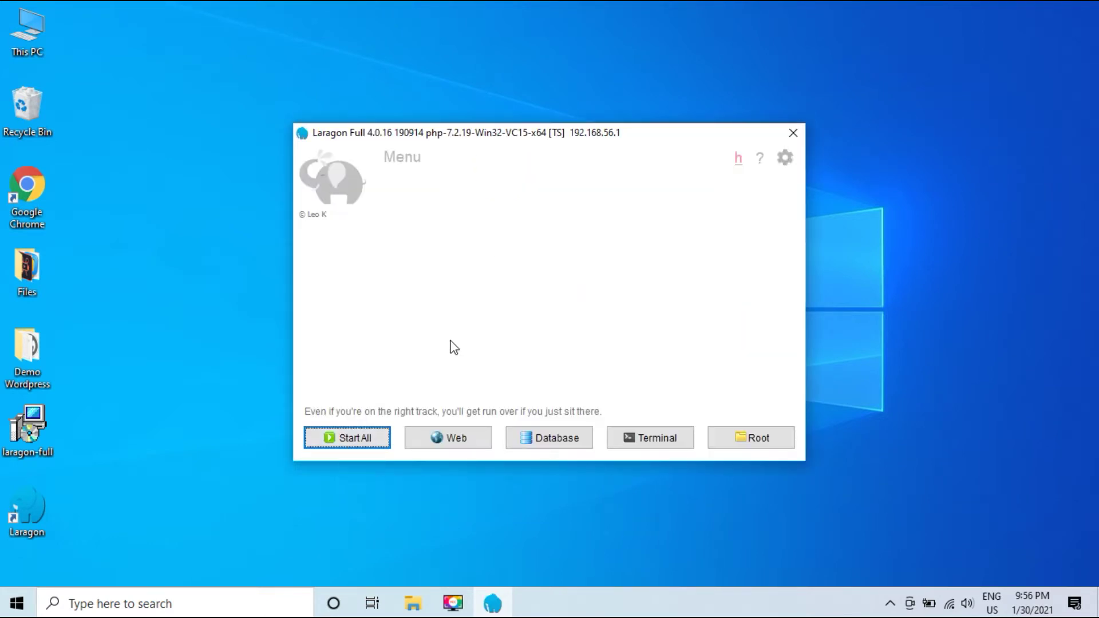
pyautogui.click(360, 442)
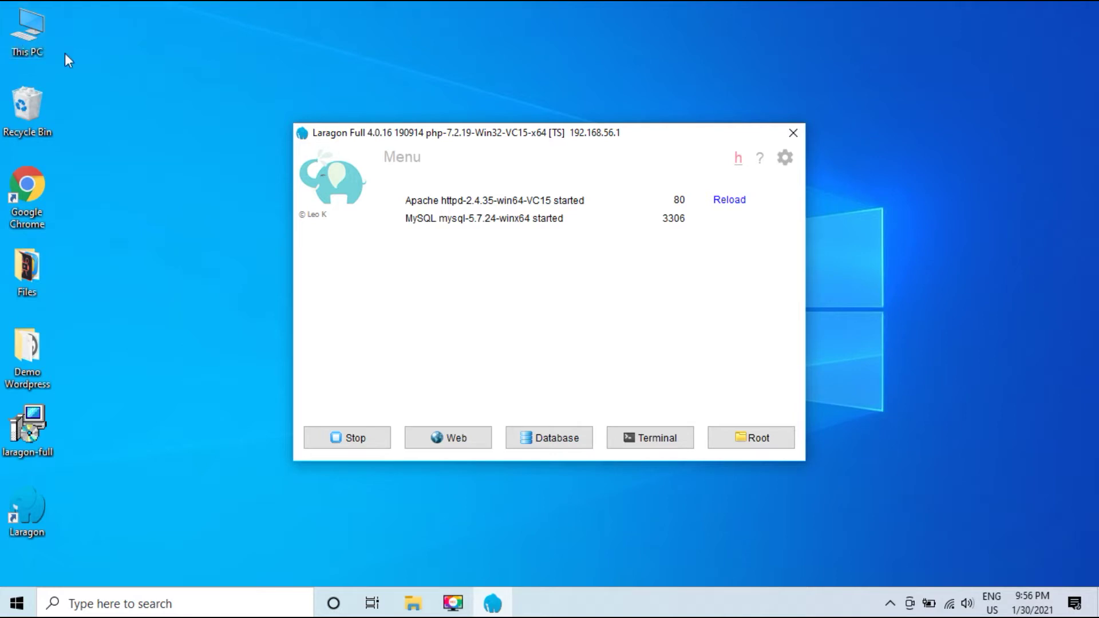
# - Open the laragon folder on Local Disk (C:) in a maximized File Explorer window
pyautogui.doubleClick(25, 37)
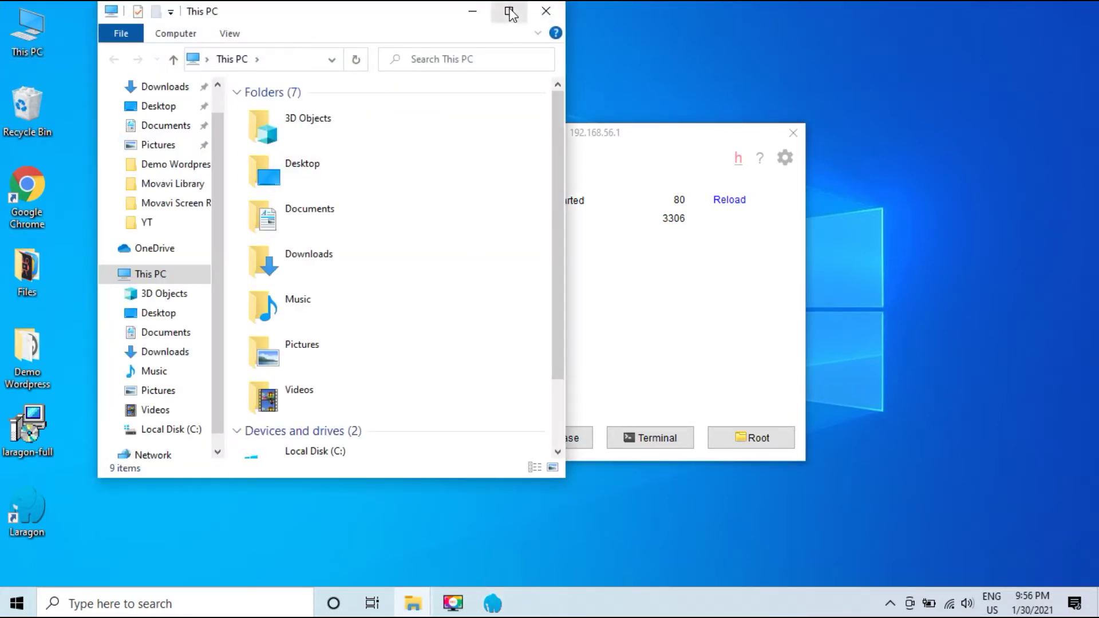
pyautogui.click(511, 11)
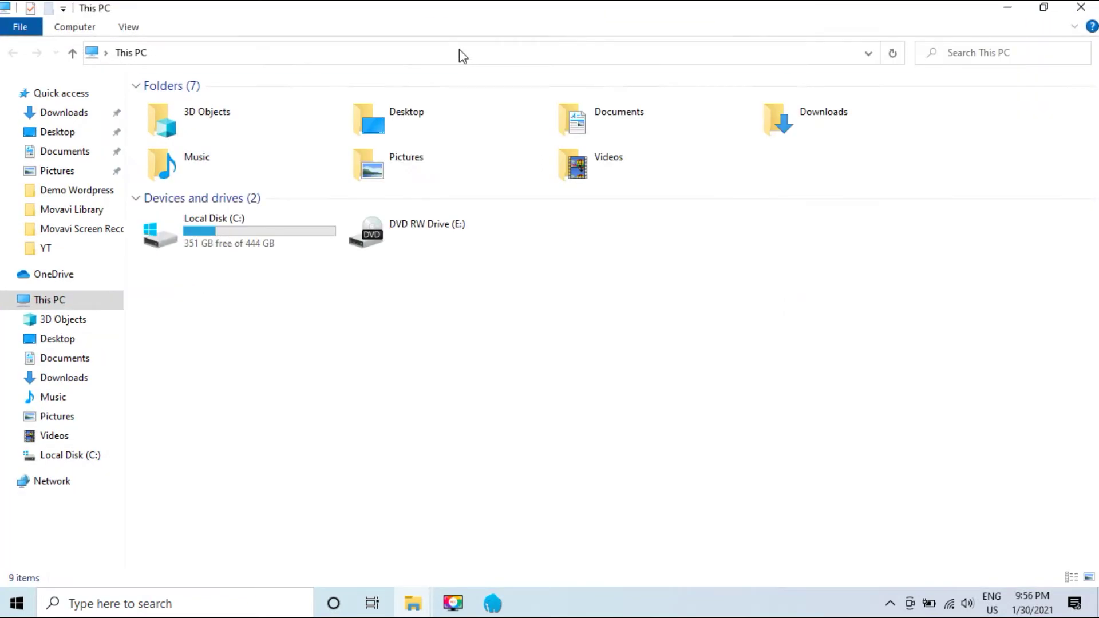
pyautogui.doubleClick(229, 233)
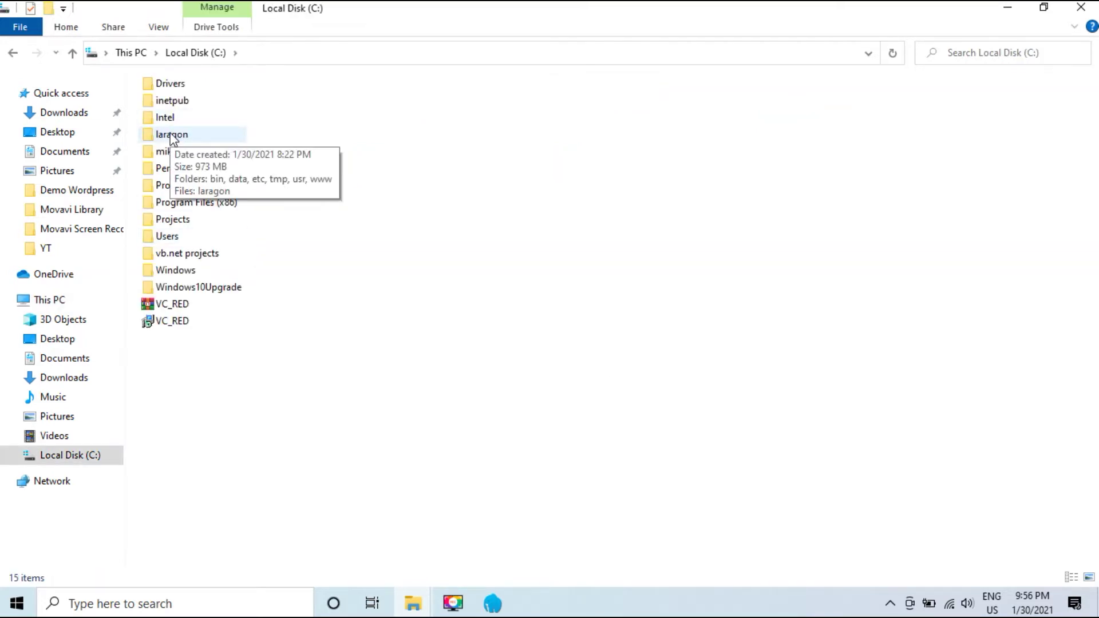
pyautogui.doubleClick(171, 136)
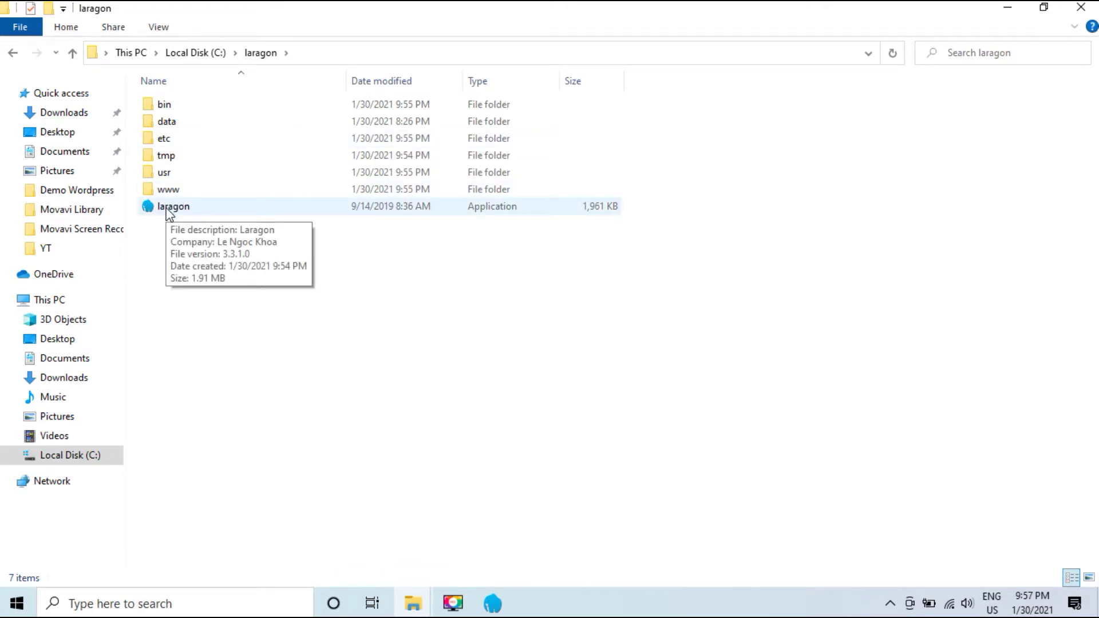
# - Check the Send to options for the laragon application, dismiss them, and open the www folder
pyautogui.rightClick(166, 213)
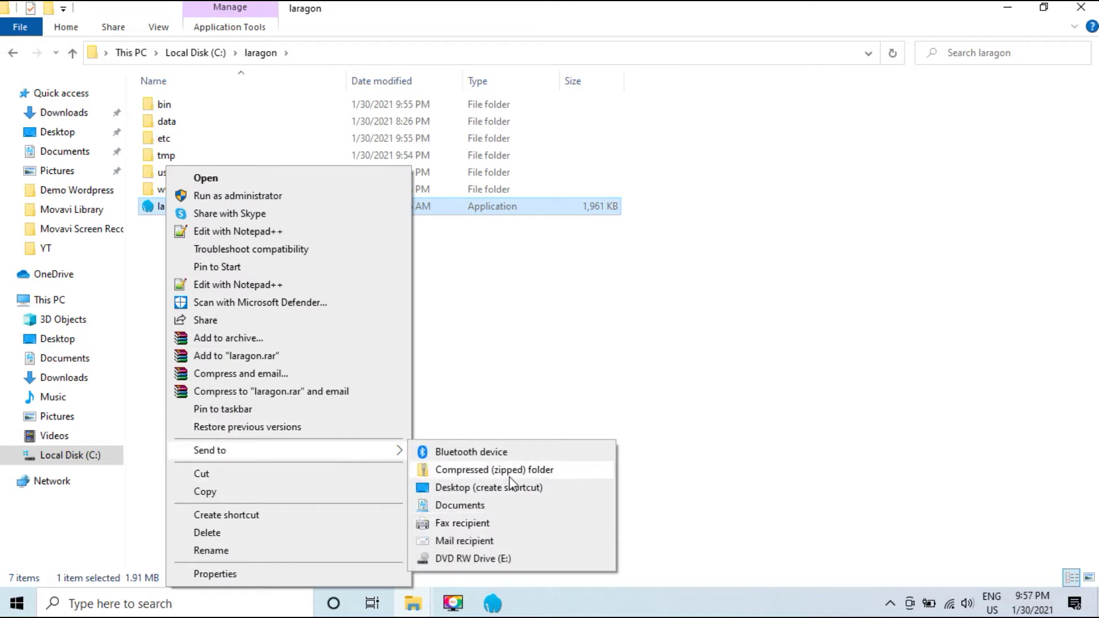
pyautogui.click(574, 362)
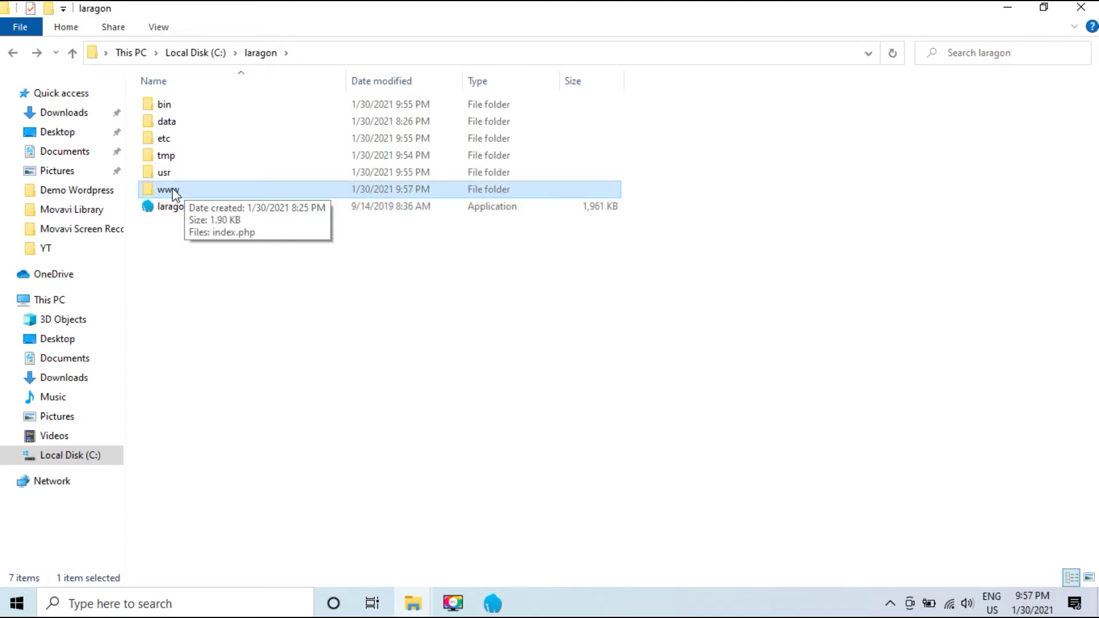
pyautogui.doubleClick(173, 189)
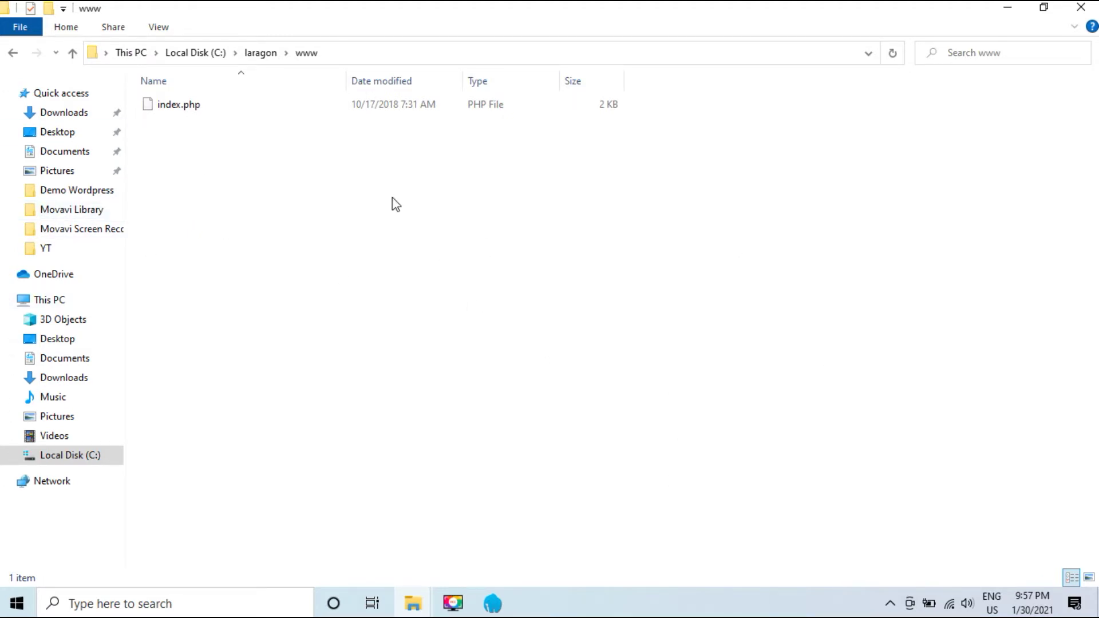
# - Create a WordPress quick app in Laragon with the project name "Laragon Website Test 1" and approve the Windows permission prompt
pyautogui.click(492, 605)
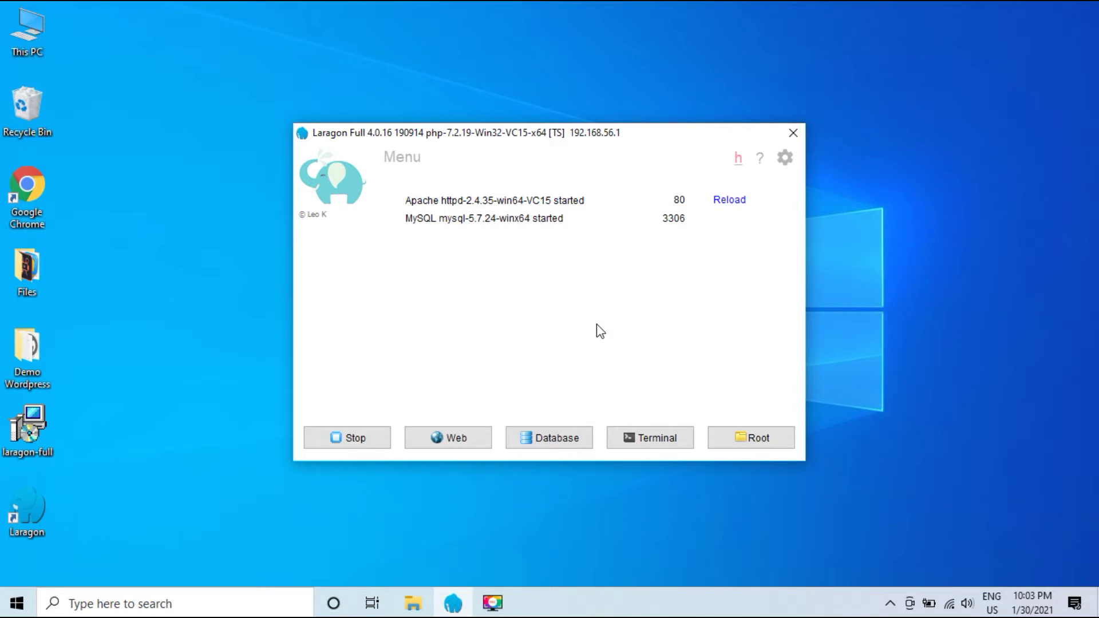
pyautogui.rightClick(597, 324)
pyautogui.moveTo(682, 370)
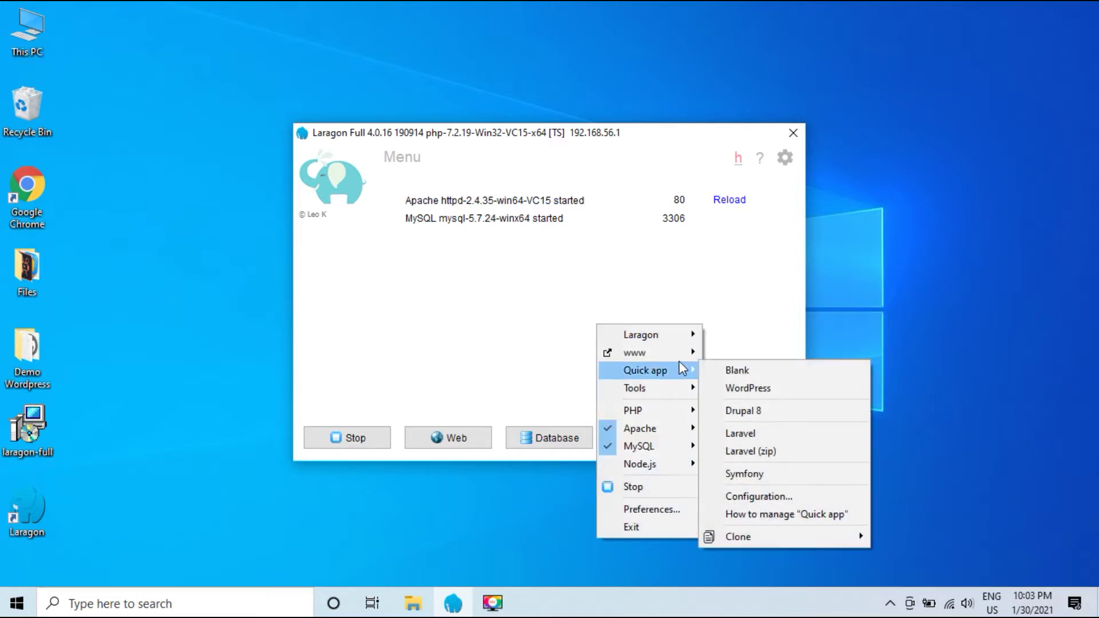
pyautogui.click(749, 388)
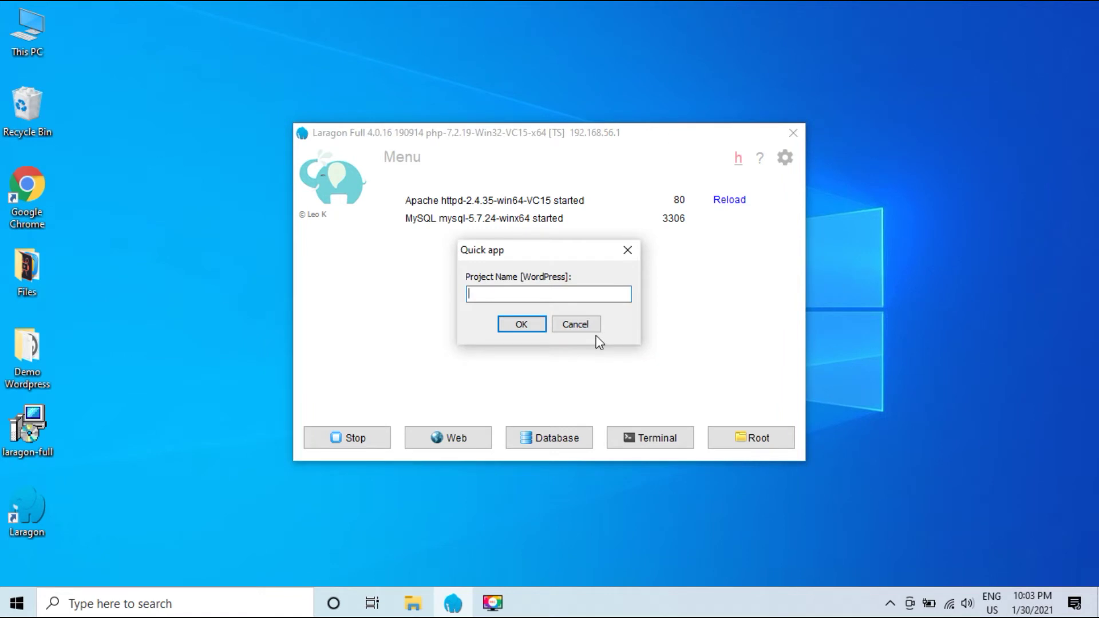
pyautogui.write('La')
pyautogui.write('ragon Website Test 1')
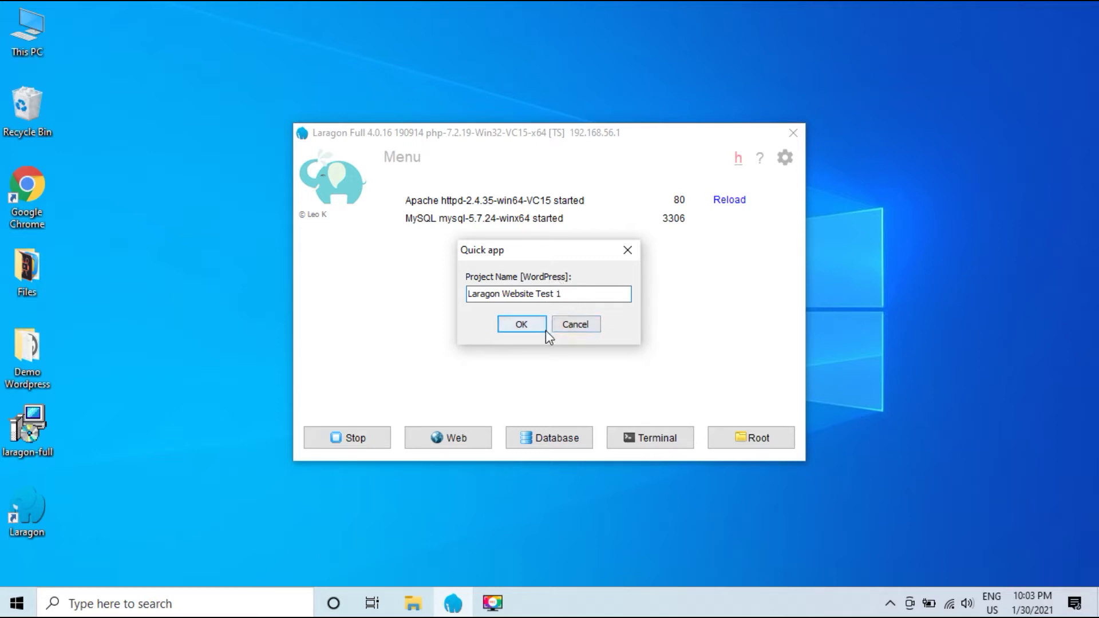
pyautogui.click(524, 331)
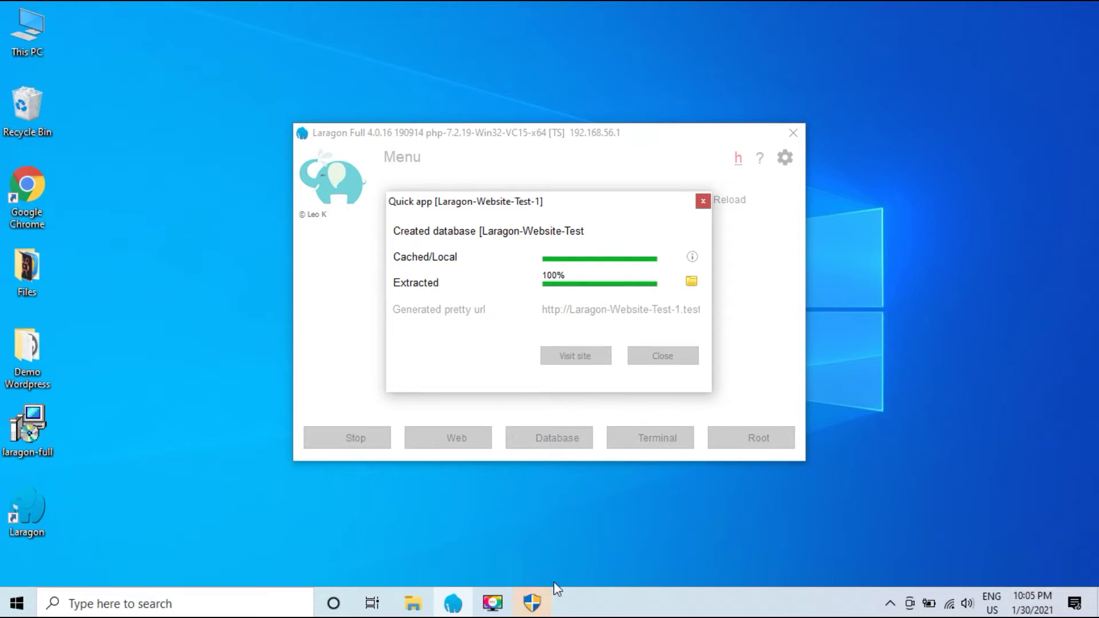
pyautogui.click(532, 603)
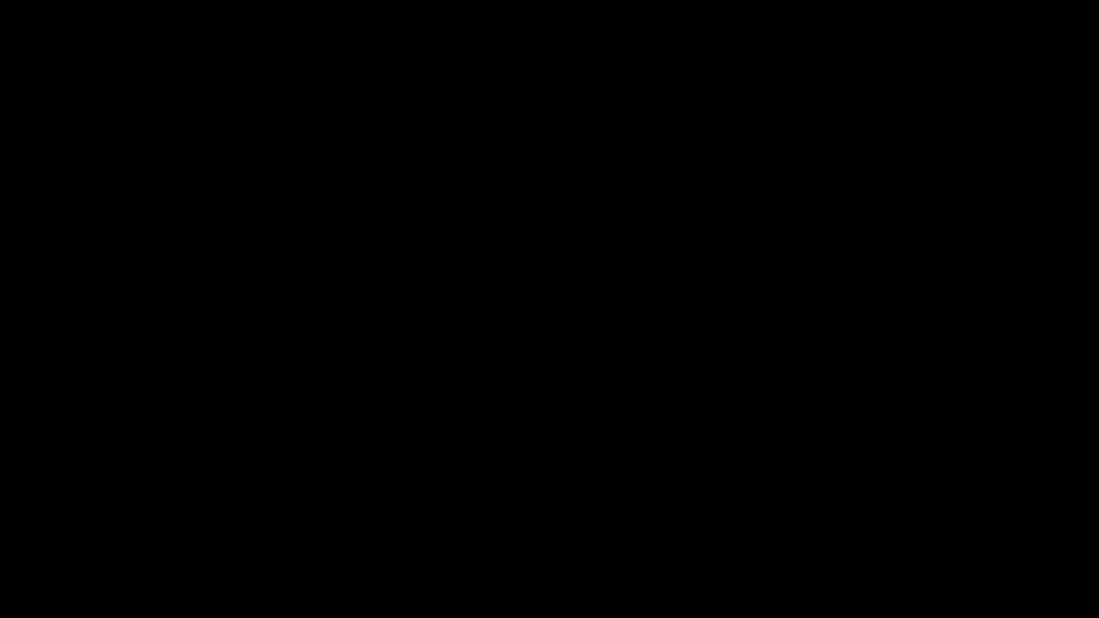
pyautogui.click(613, 434)
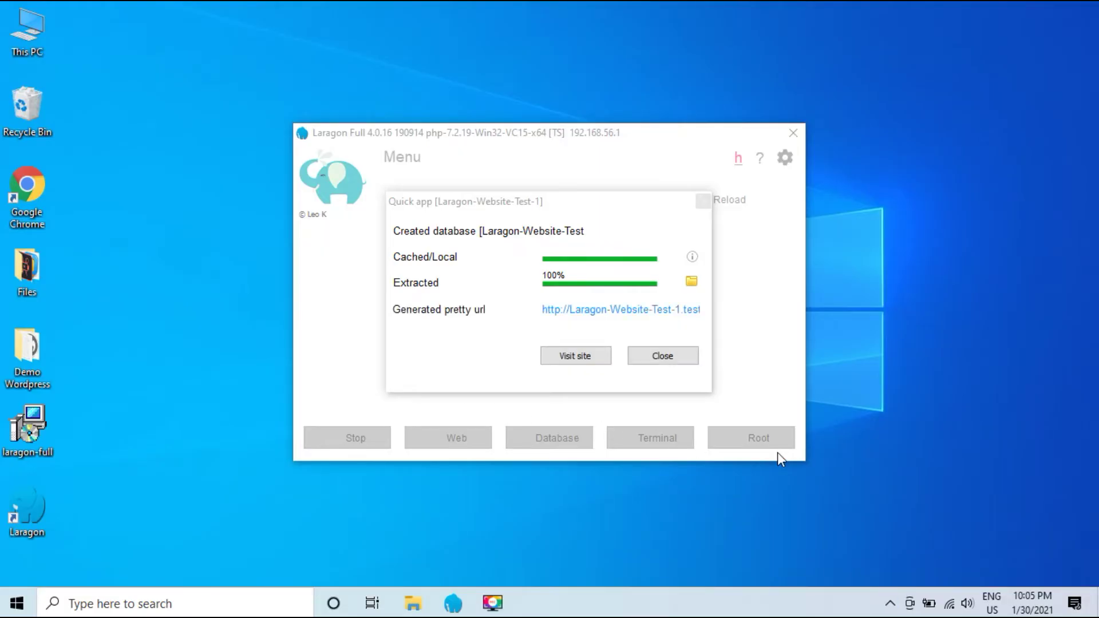
pyautogui.click(570, 314)
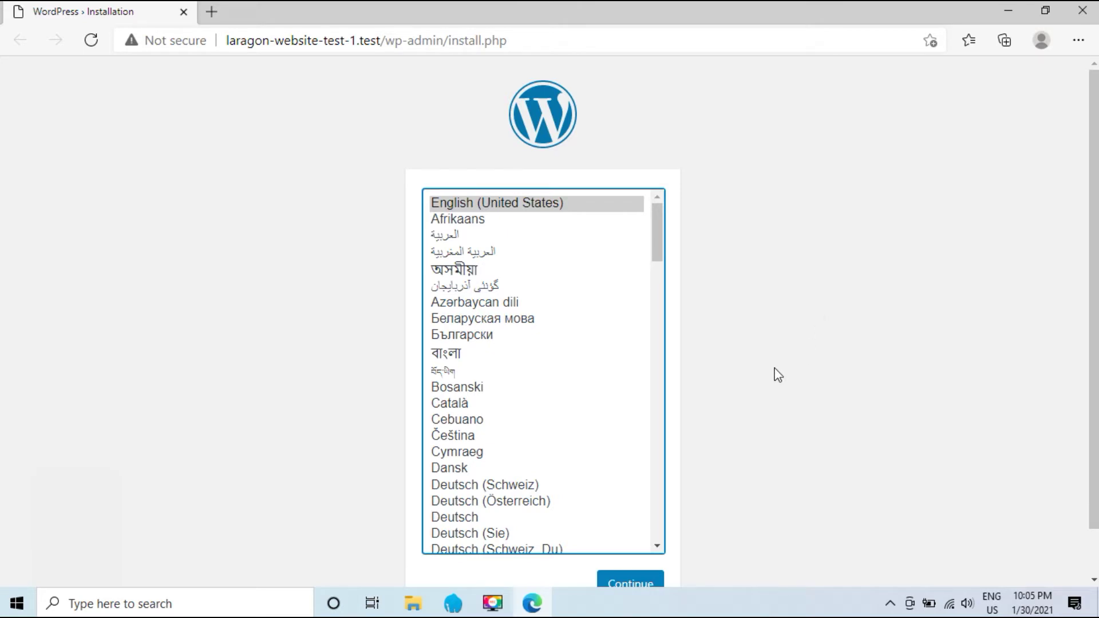
pyautogui.scroll(-1, 784, 381)
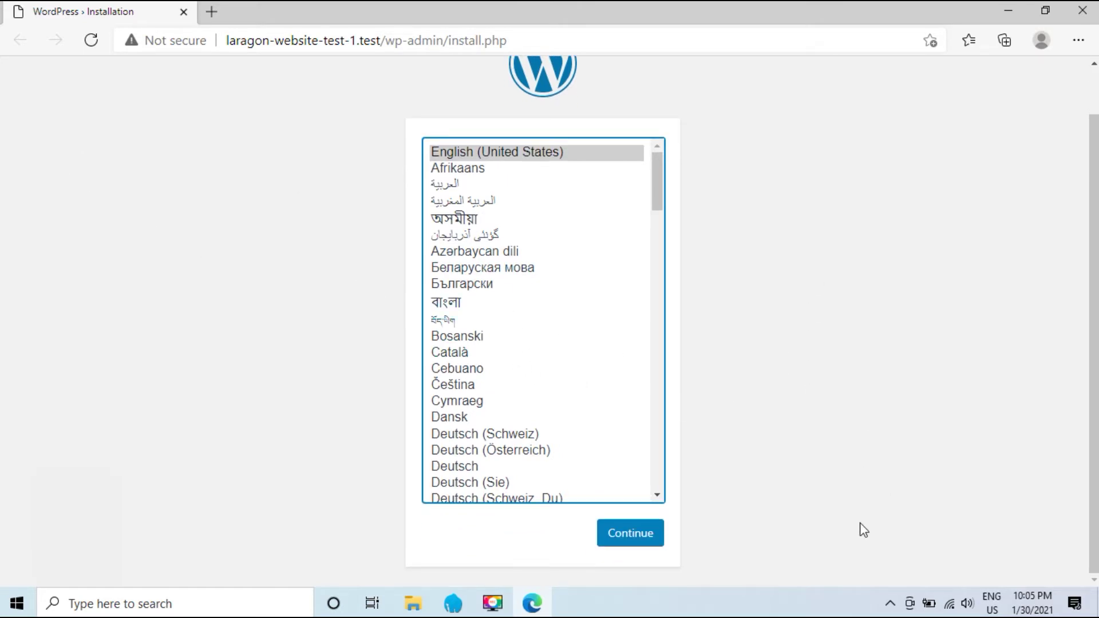
pyautogui.click(630, 538)
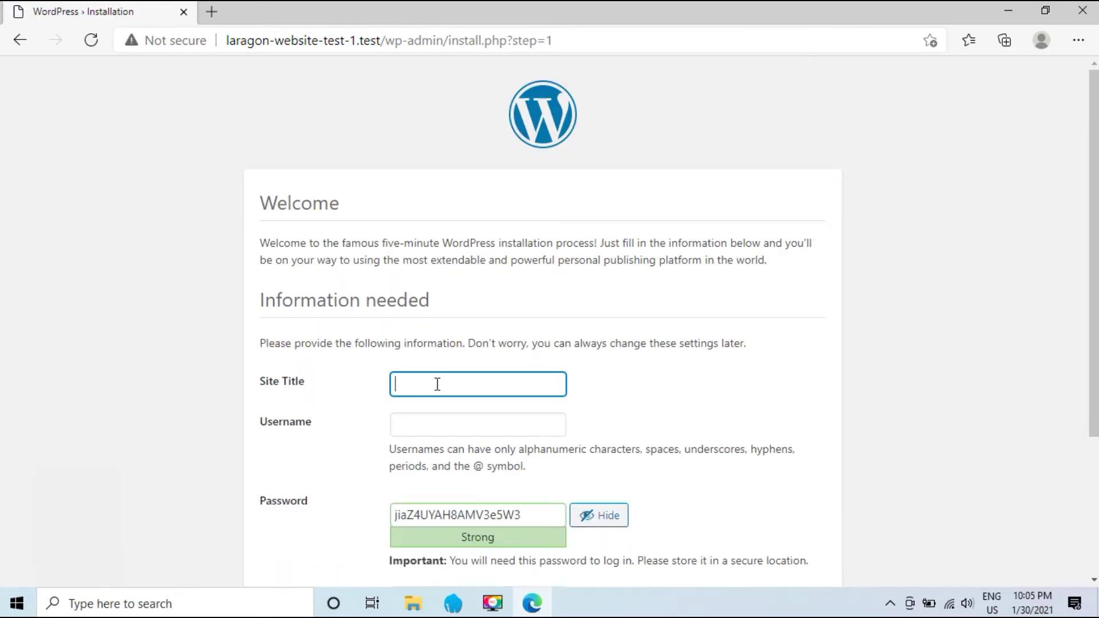
# - Set the WordPress site title to "Laragon Website Demo"
pyautogui.click(437, 384)
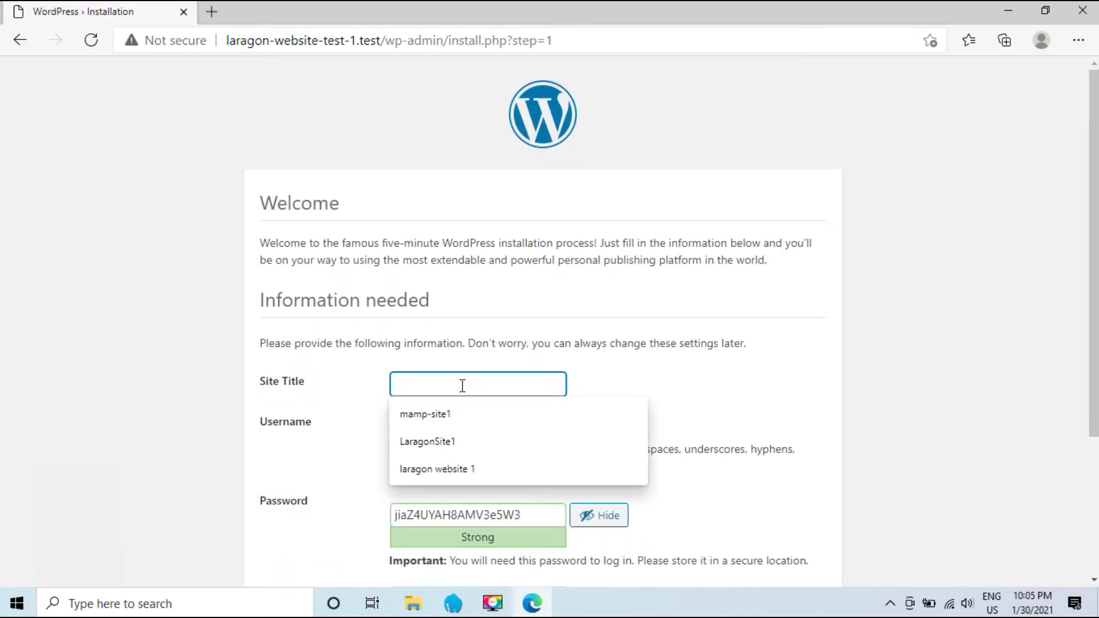
pyautogui.click(462, 385)
pyautogui.write('Laragon ')
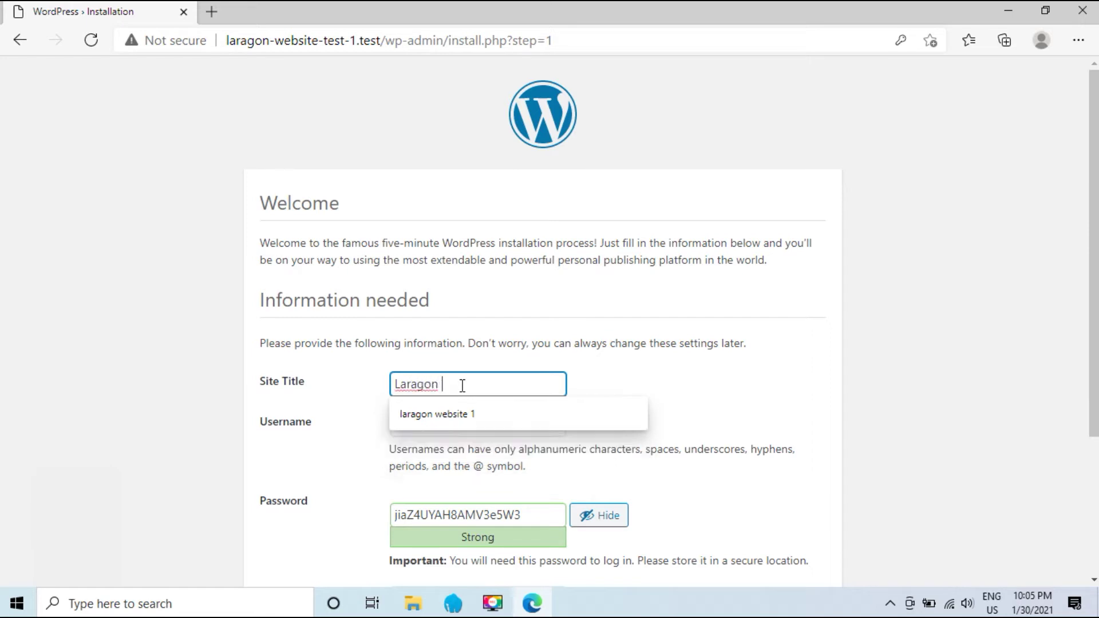
pyautogui.write('W')
pyautogui.press('BackSpace')
pyautogui.write('Website F')
pyautogui.press('BackSpace')
pyautogui.write('Demo')
# - Set the WordPress username to "laragonwp", keep the generated password, and fill in the administrator's e-mail address
pyautogui.click(444, 424)
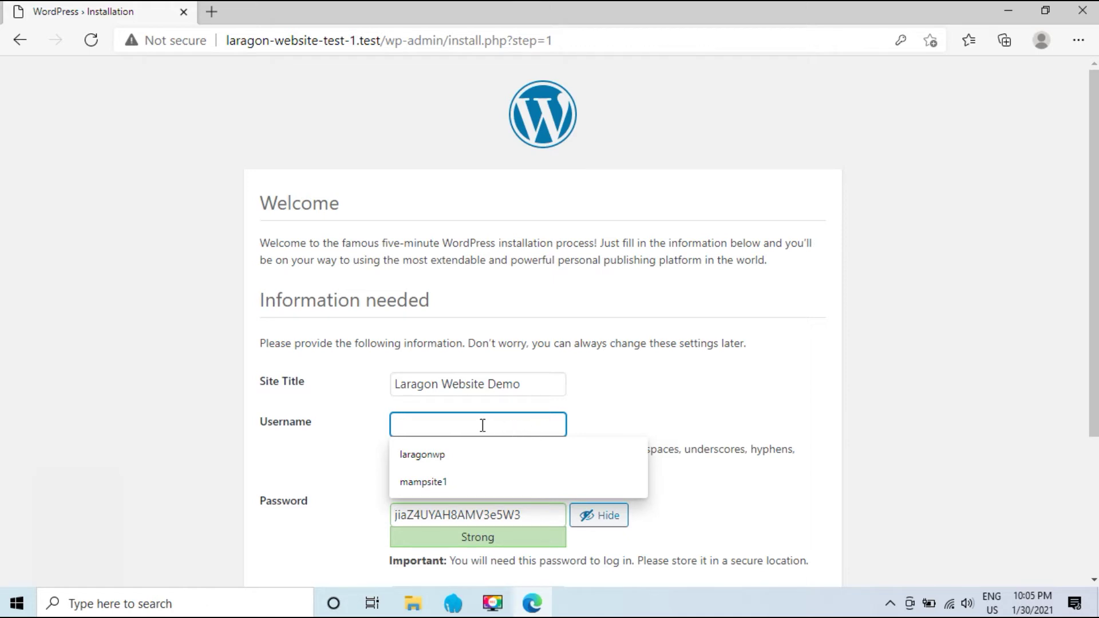
pyautogui.write('Laa')
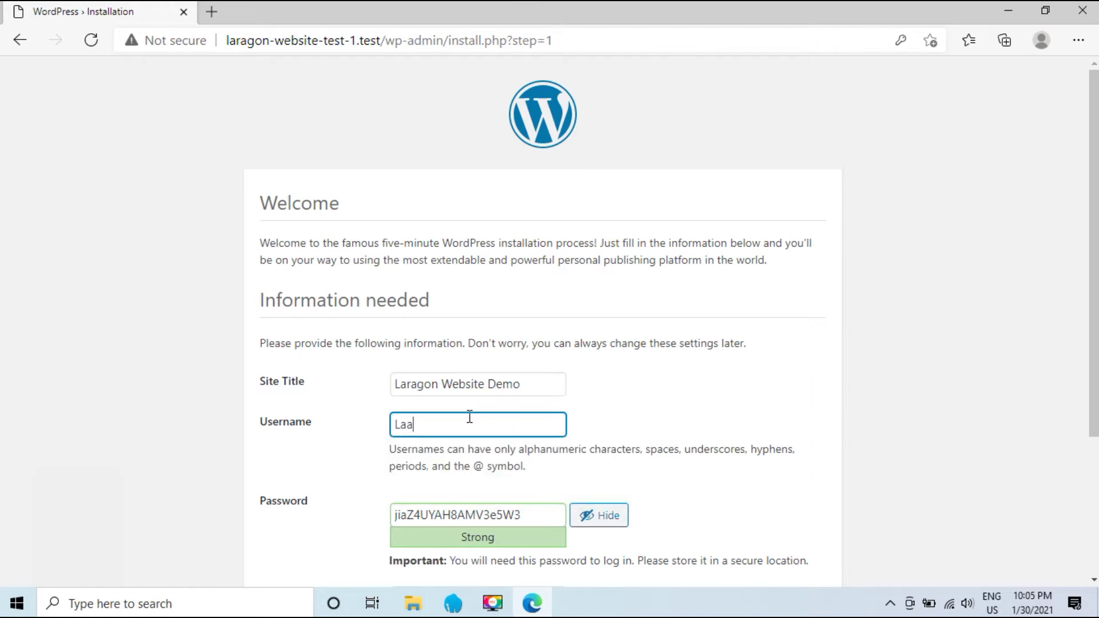
pyautogui.press('BackSpace')
pyautogui.write('laragonwp')
pyautogui.click(552, 516)
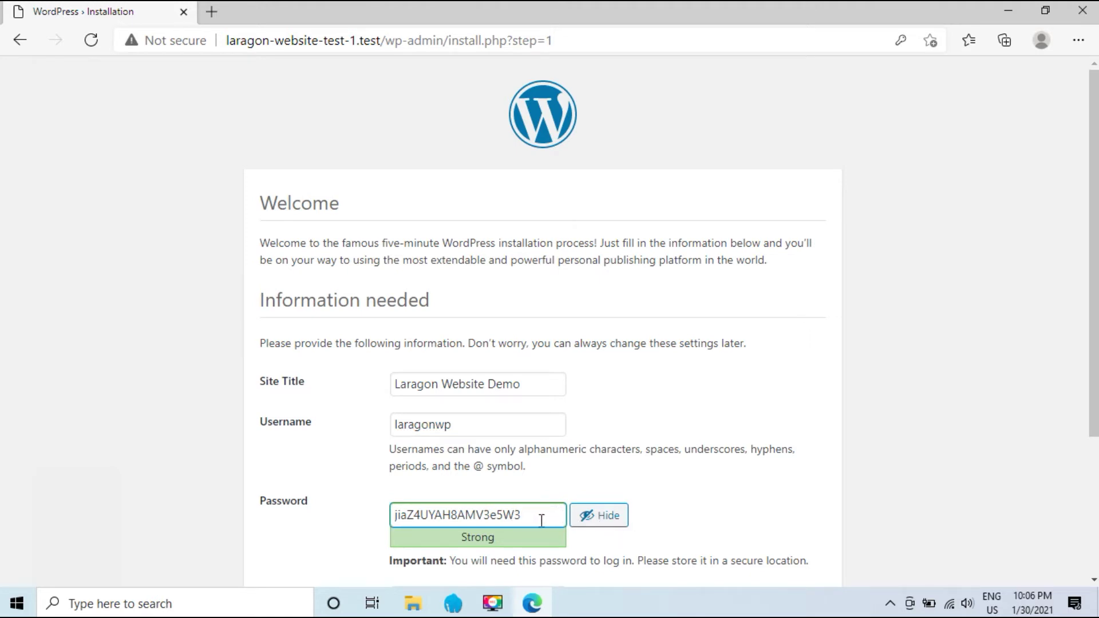
pyautogui.scroll(-3, 505, 548)
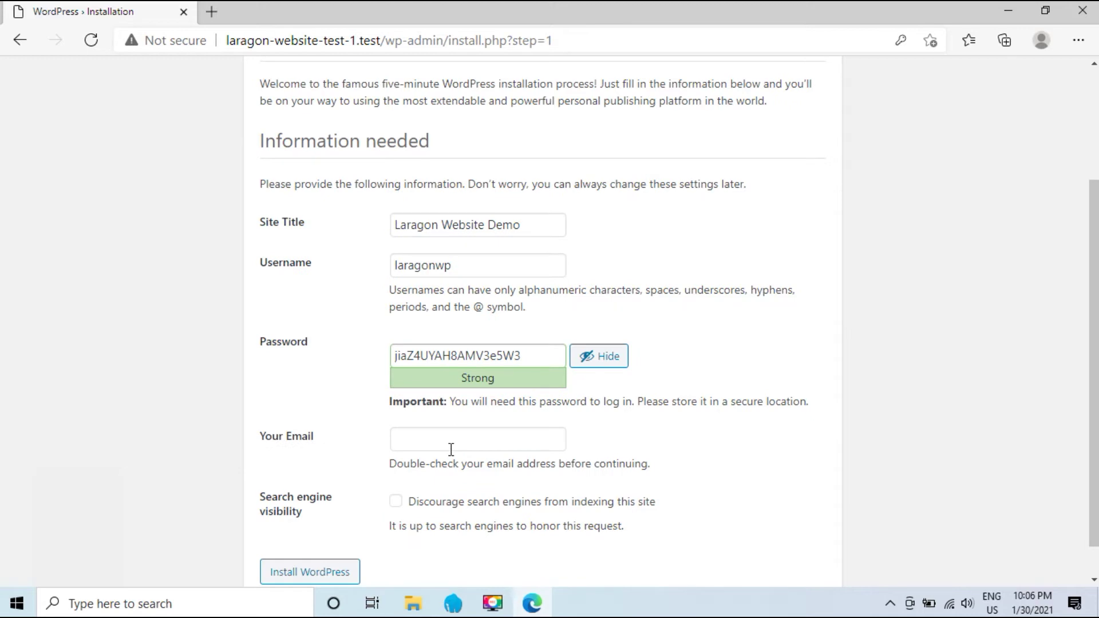
pyautogui.click(449, 438)
pyautogui.hotkey('ctrl', 'v')
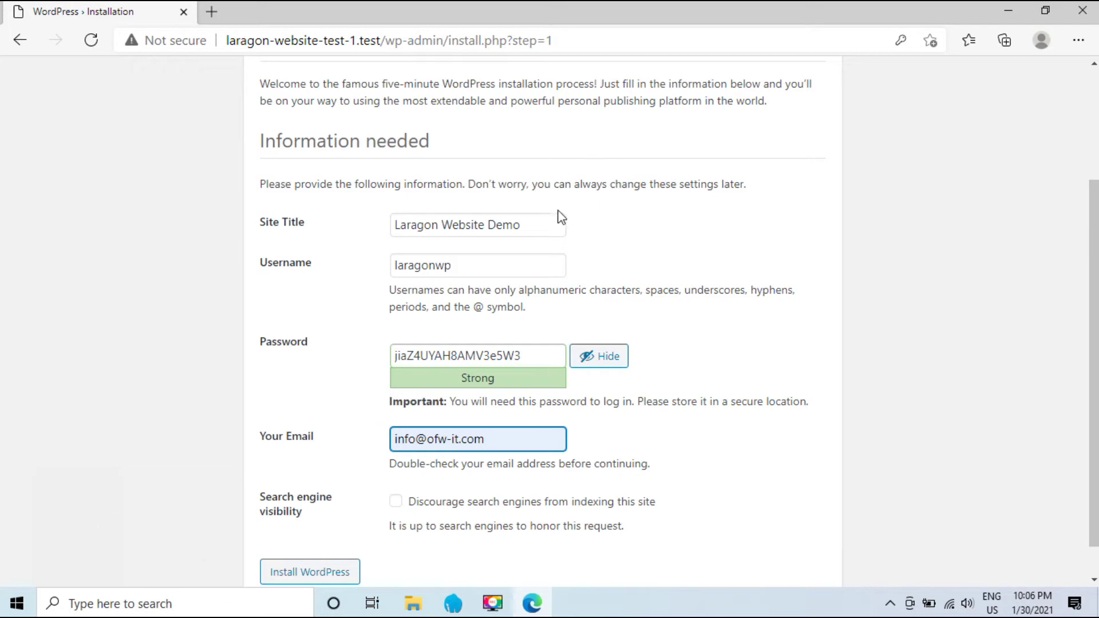
# - Open Notepad and copy the WordPress username from the installation form into the blank note
pyautogui.click(185, 607)
pyautogui.write('not')
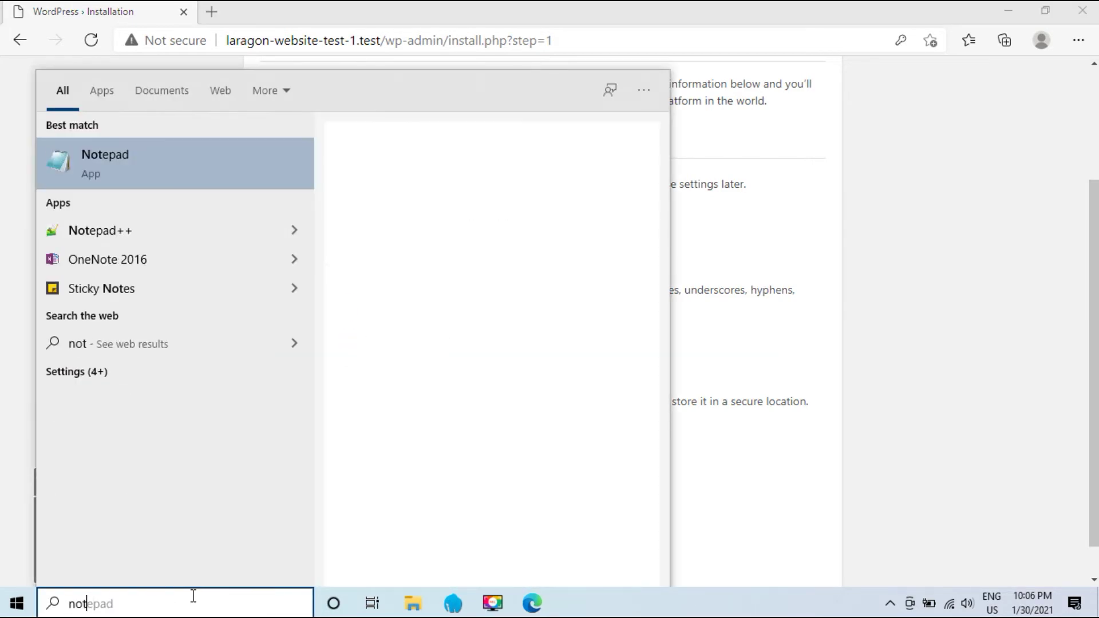
pyautogui.write('ep')
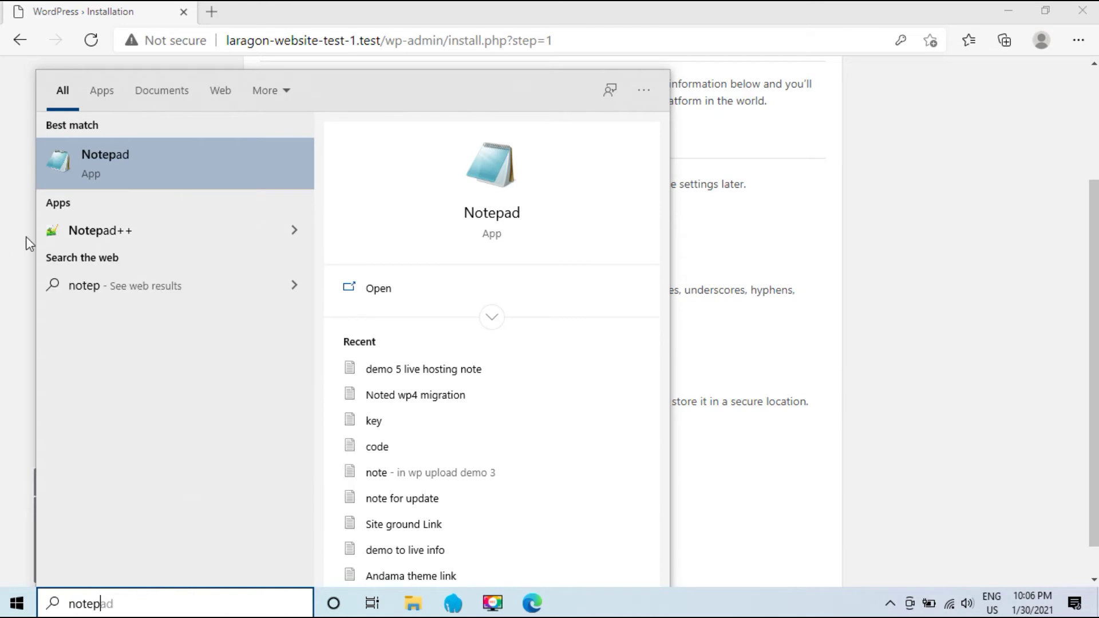
pyautogui.click(150, 171)
pyautogui.moveTo(466, 263); pyautogui.dragTo(315, 264)
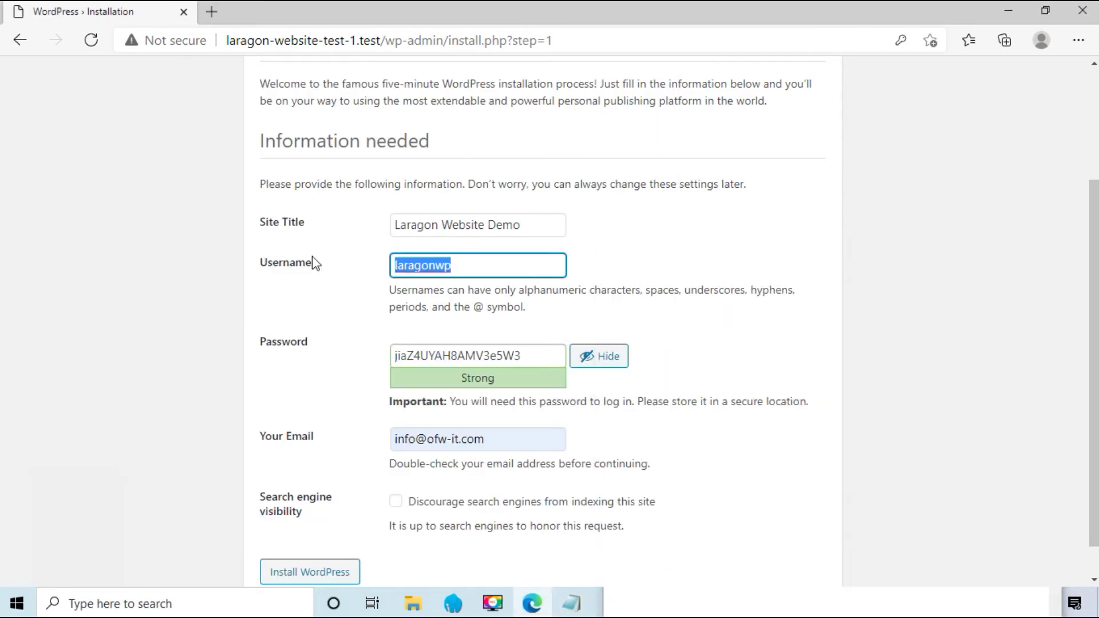
pyautogui.rightClick(408, 262)
pyautogui.click(490, 367)
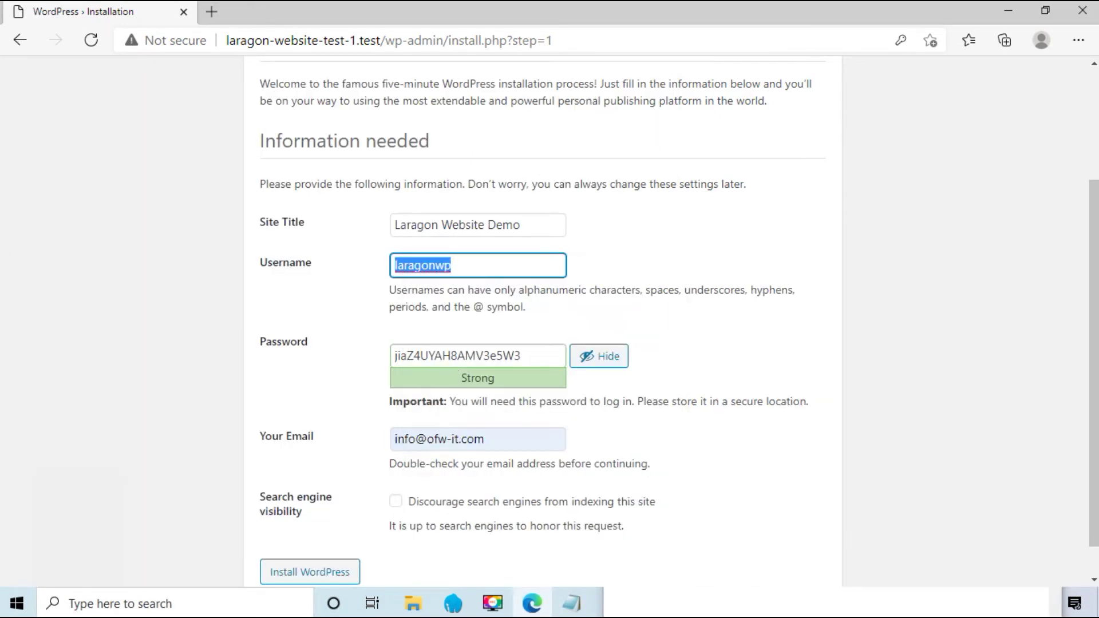
pyautogui.click(581, 610)
pyautogui.rightClick(635, 311)
pyautogui.click(679, 374)
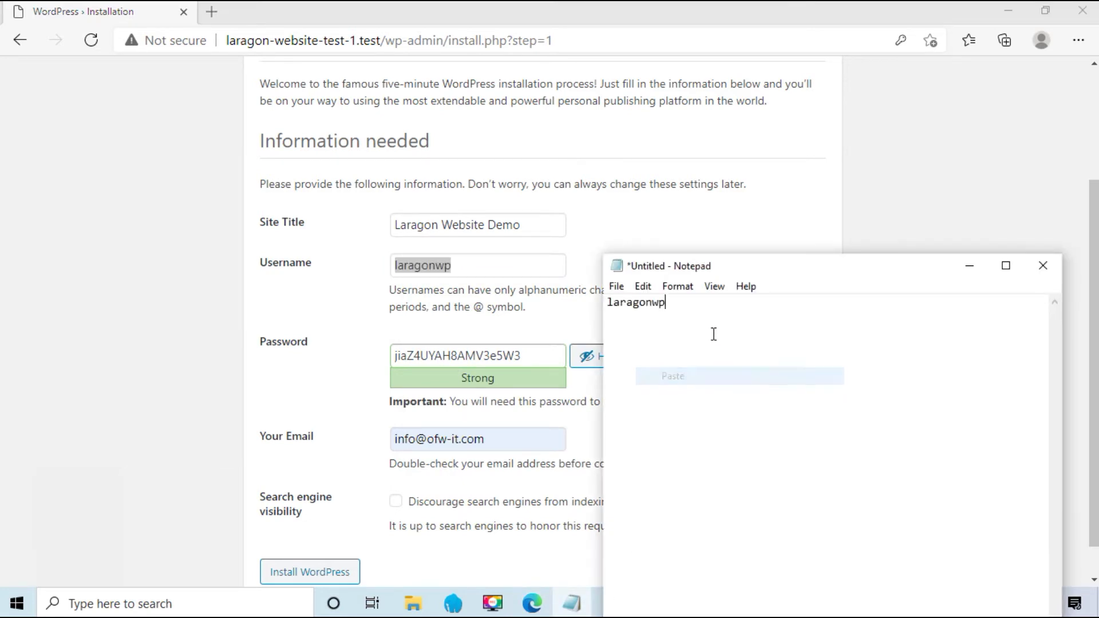
# - Copy the generated WordPress password into the Notepad note on the line below the username, and return to the installation form
pyautogui.moveTo(527, 356); pyautogui.dragTo(355, 359)
pyautogui.rightClick(452, 358)
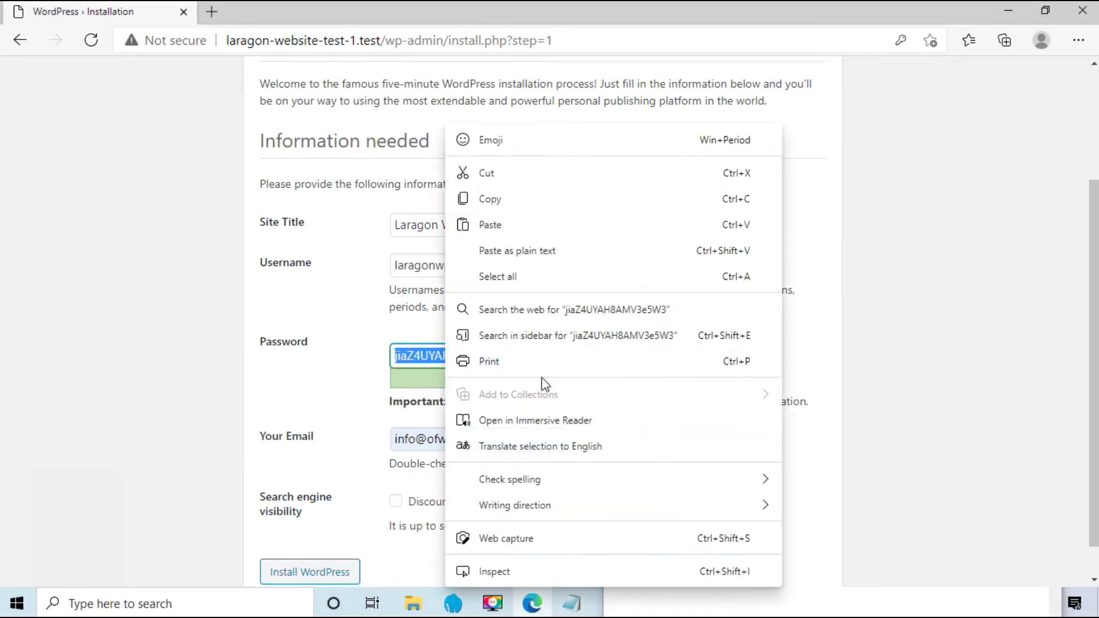
pyautogui.click(489, 199)
pyautogui.click(571, 603)
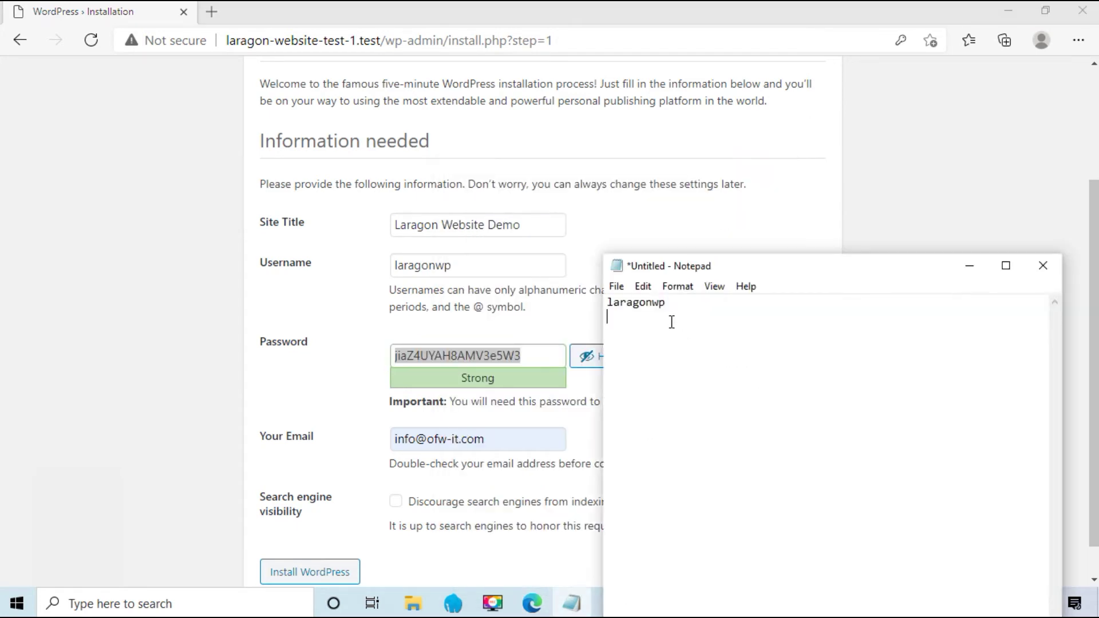
pyautogui.rightClick(613, 313)
pyautogui.click(672, 381)
pyautogui.click(346, 305)
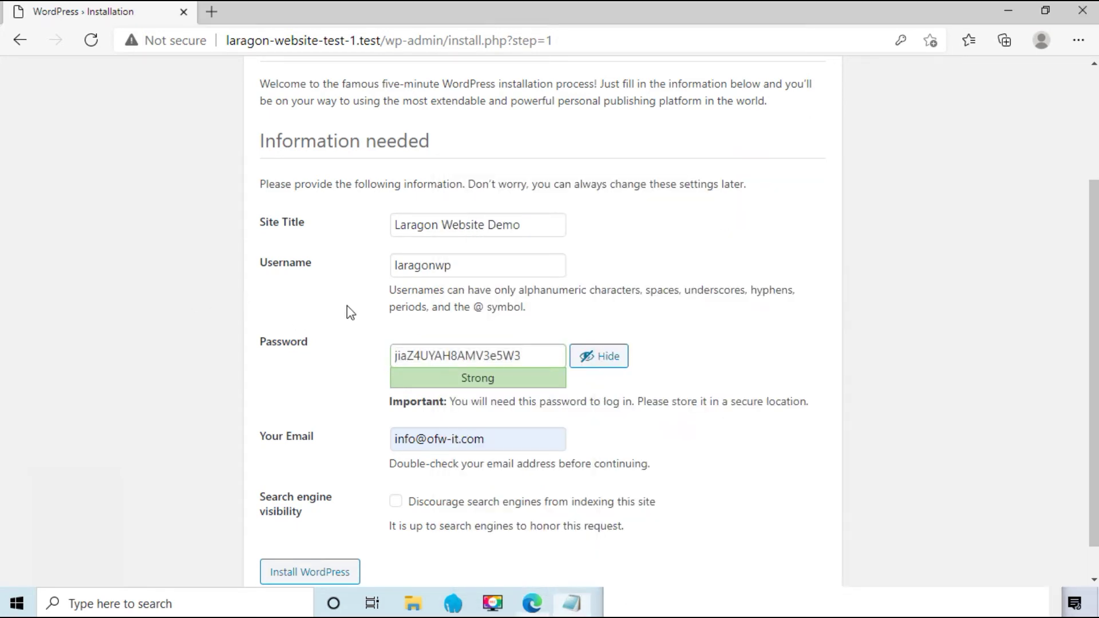
# - Install WordPress with the entered details and save the site's login in the browser
pyautogui.scroll(-1, 378, 515)
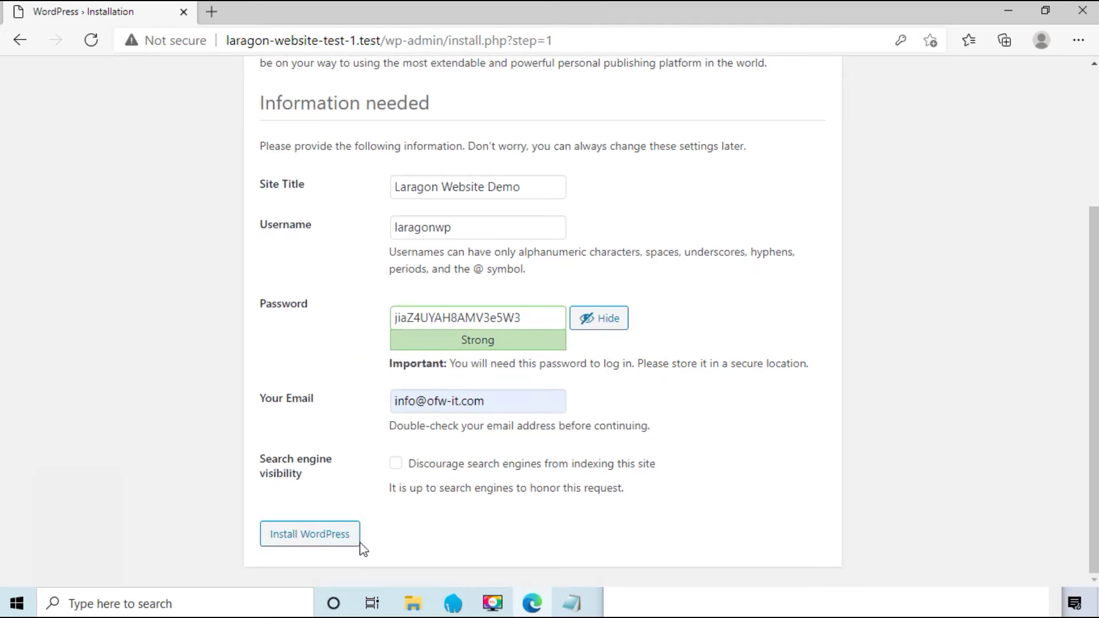
pyautogui.click(314, 545)
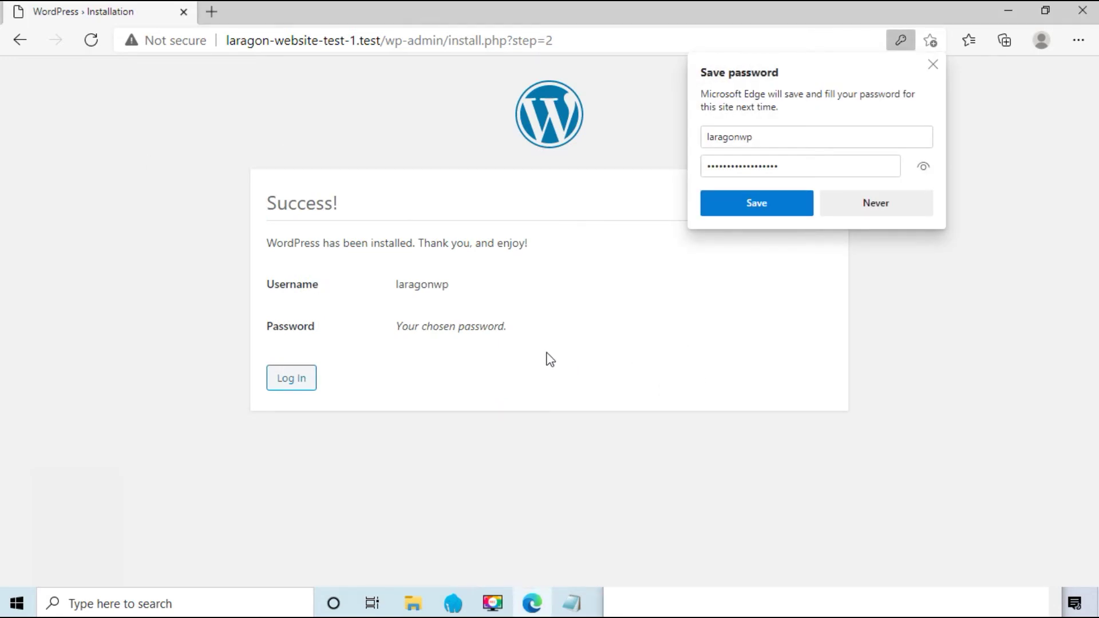
pyautogui.click(764, 203)
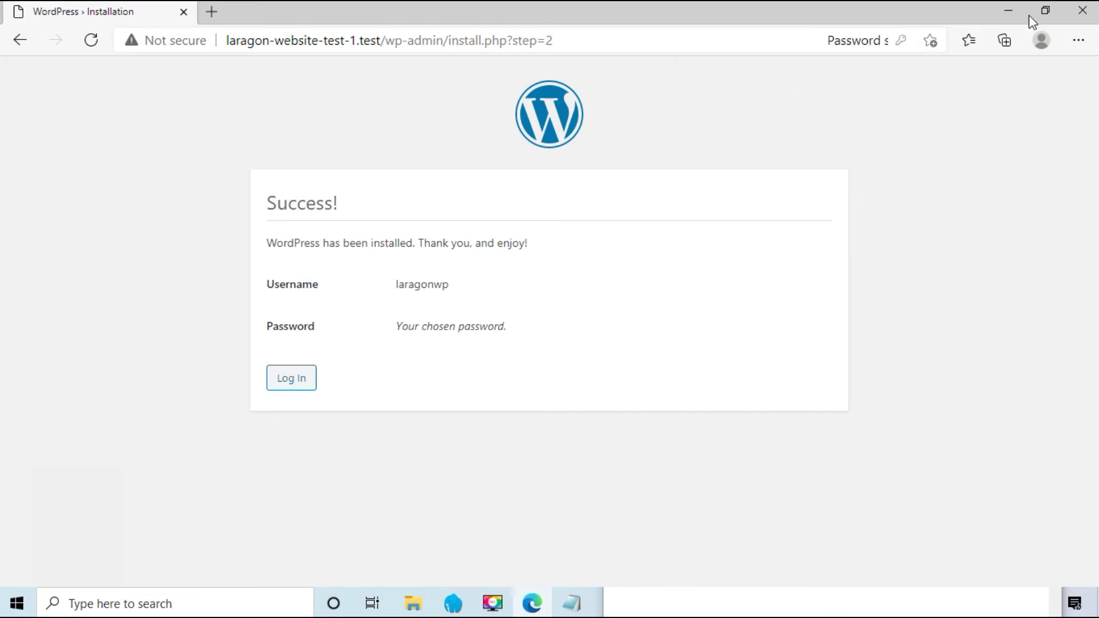
# - Log in to the WordPress admin using the saved "laragonwp" username and its account password
pyautogui.click(292, 380)
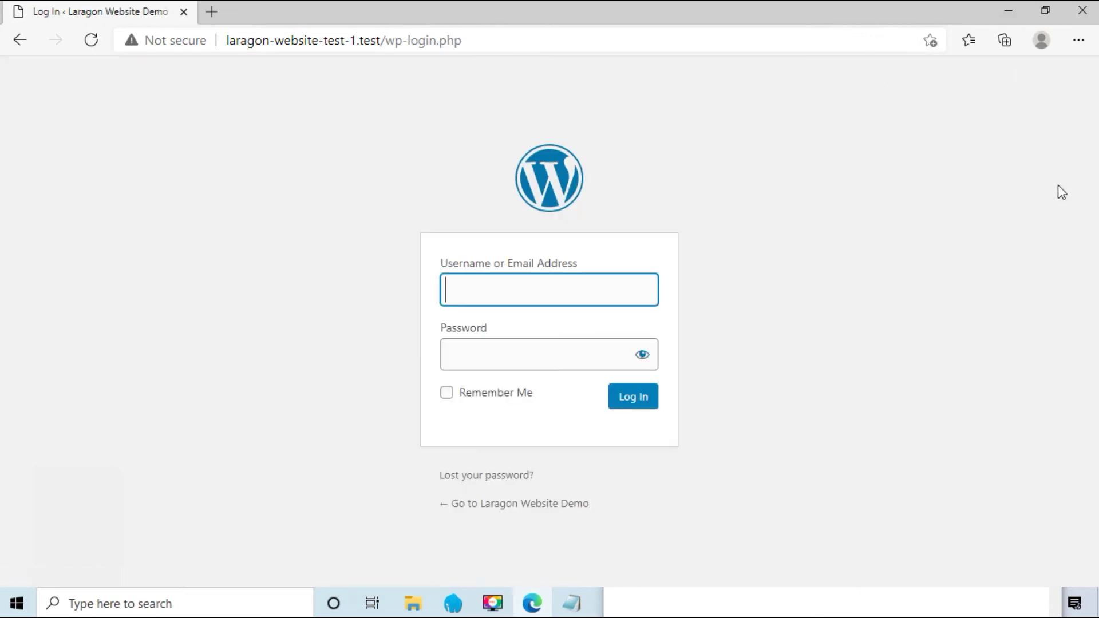
pyautogui.click(516, 294)
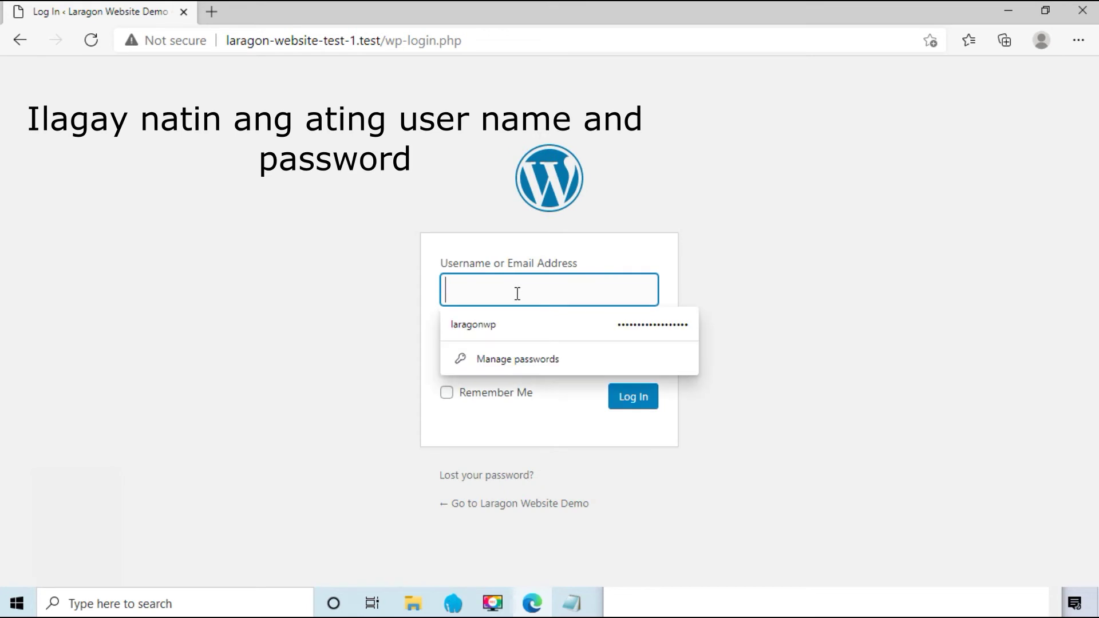
pyautogui.click(510, 324)
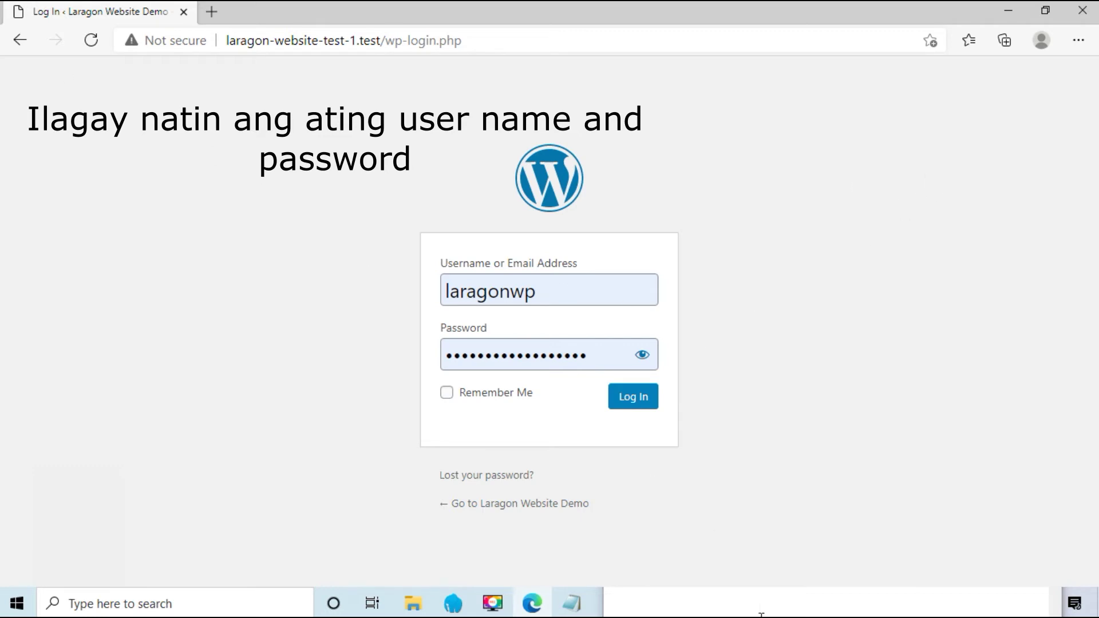
pyautogui.click(633, 404)
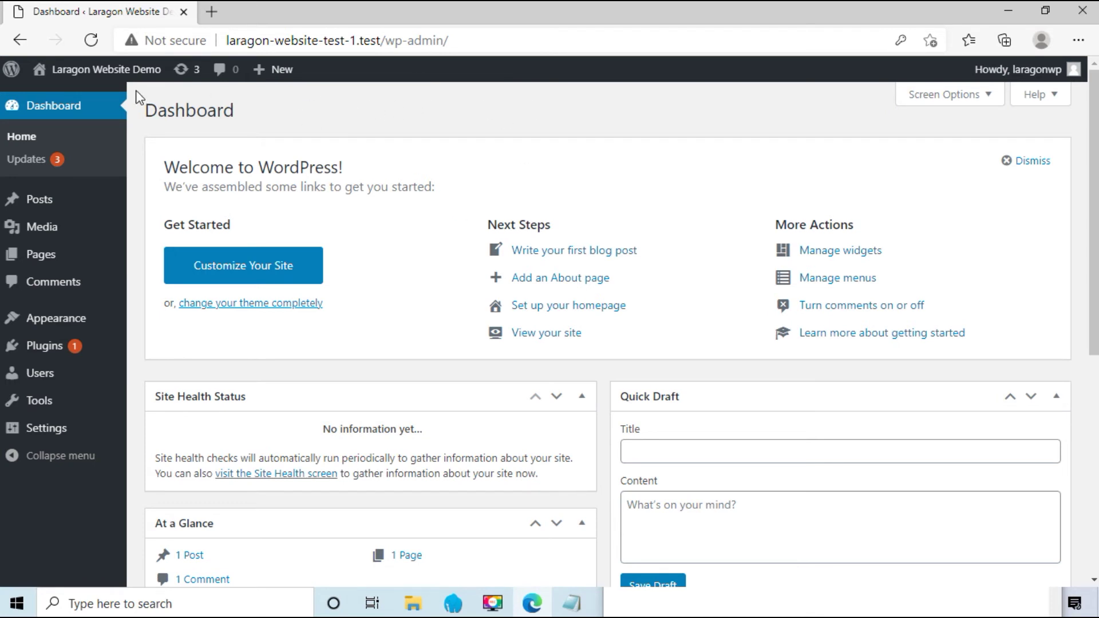
# - Open the Laragon Website Demo front end in a new browser tab and look over its home page
pyautogui.moveTo(77, 70)
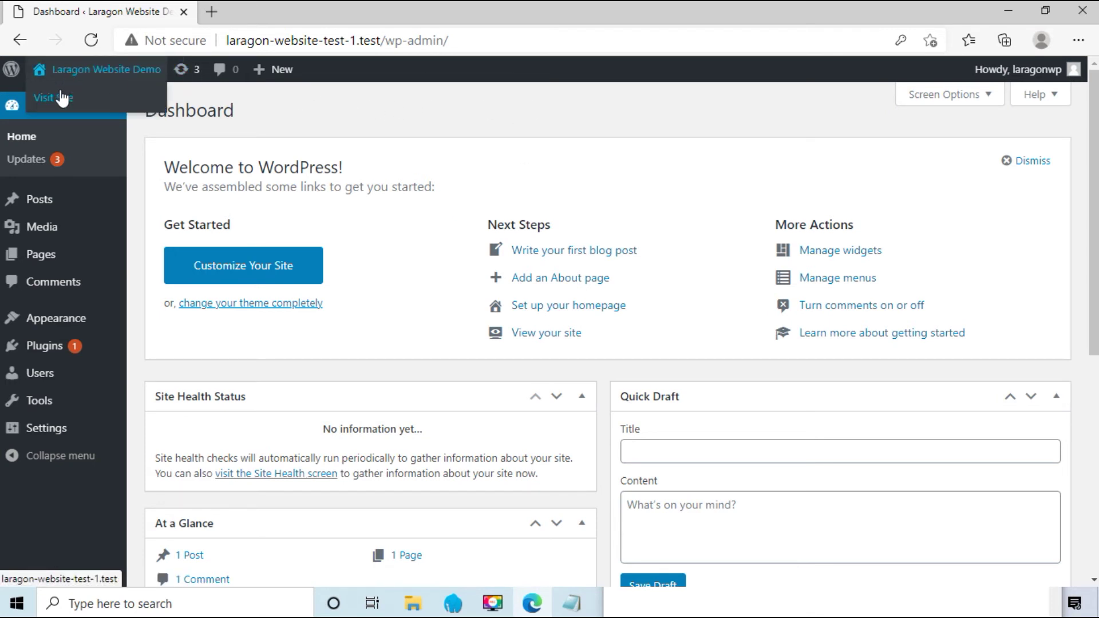
pyautogui.rightClick(61, 101)
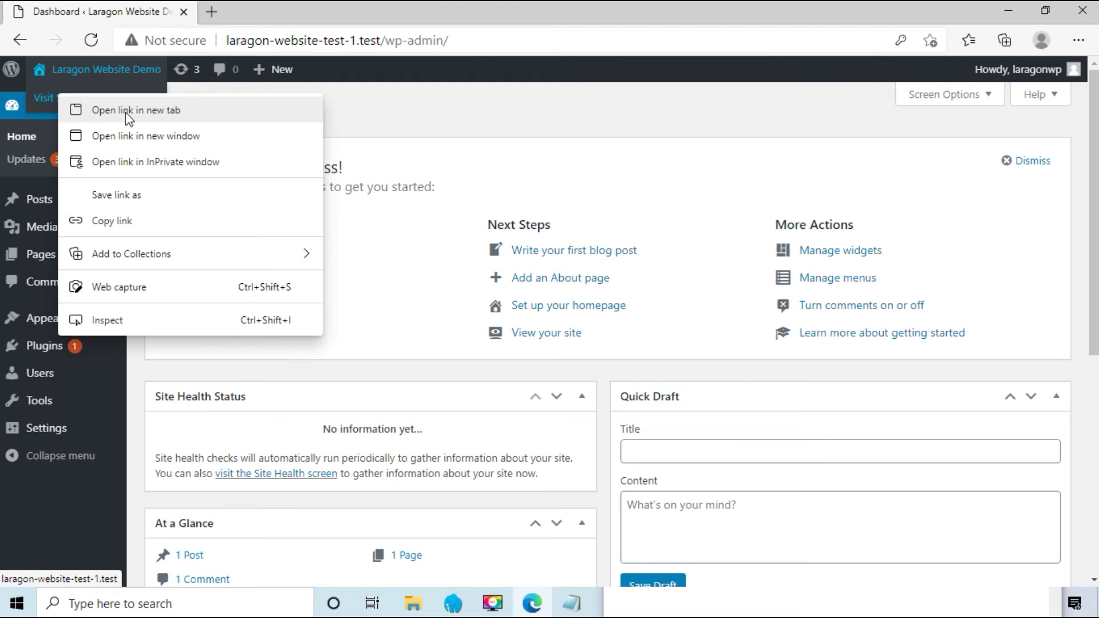
pyautogui.click(125, 110)
pyautogui.click(292, 12)
pyautogui.scroll(-5, 536, 341)
pyautogui.scroll(5, 532, 343)
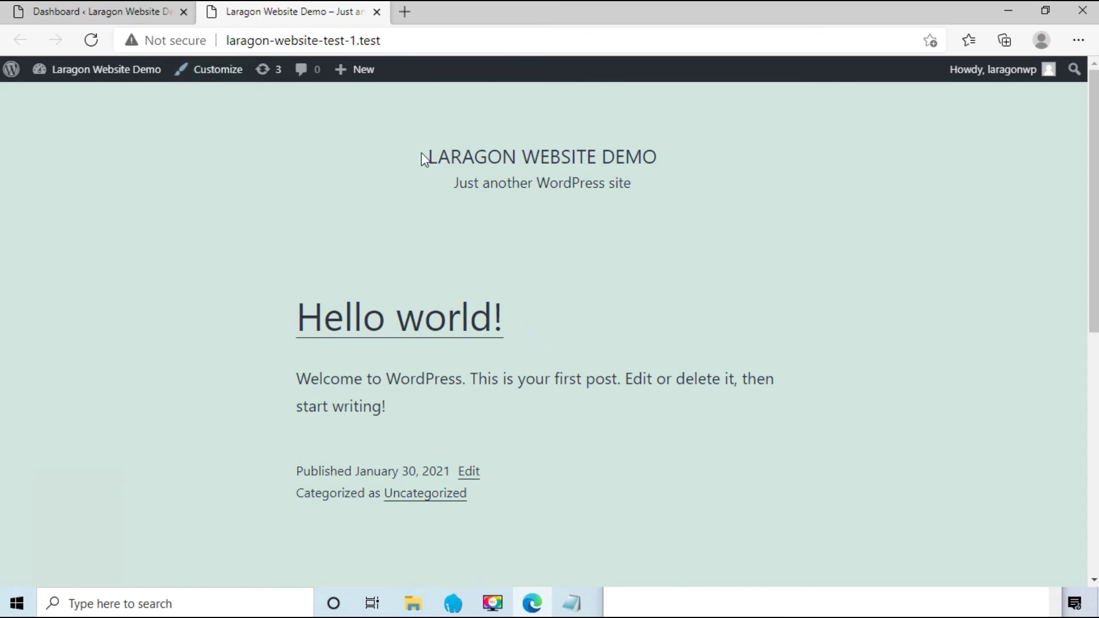
# - Return to the WordPress dashboard and look through its widgets and the Appearance, Plugins and Pages options
pyautogui.click(64, 16)
pyautogui.scroll(-3, 112, 290)
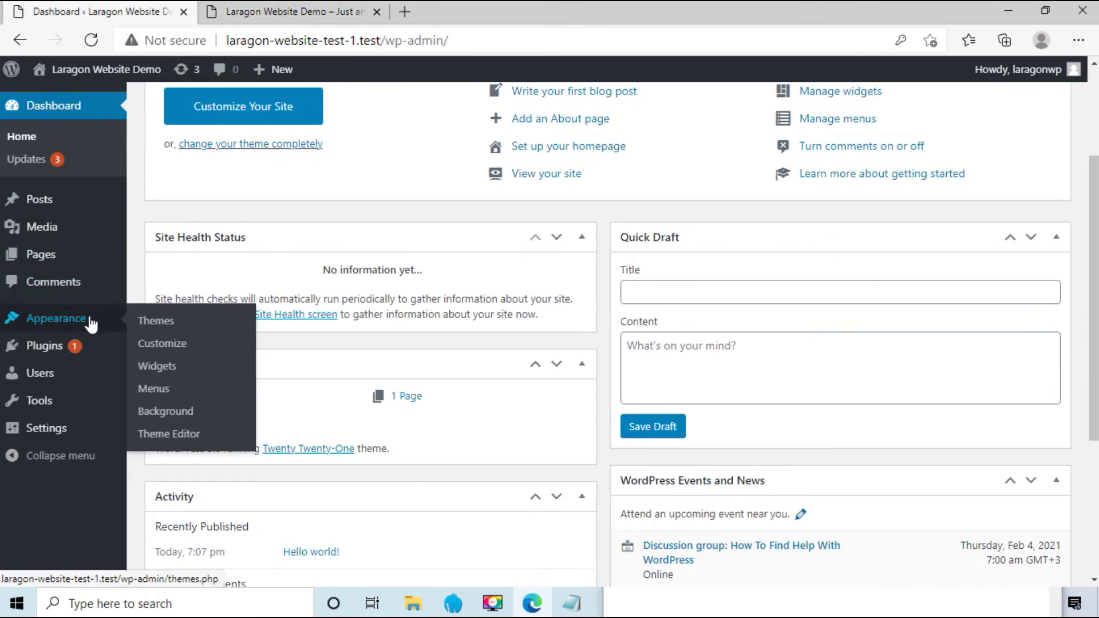
pyautogui.scroll(-4, 55, 355)
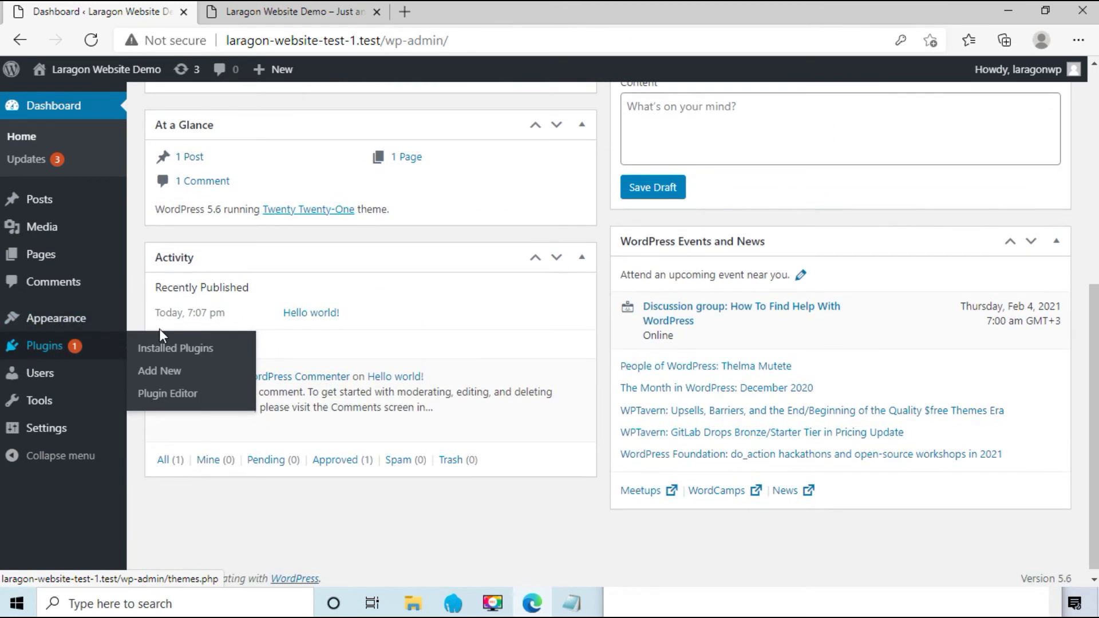
pyautogui.scroll(6, 6, 286)
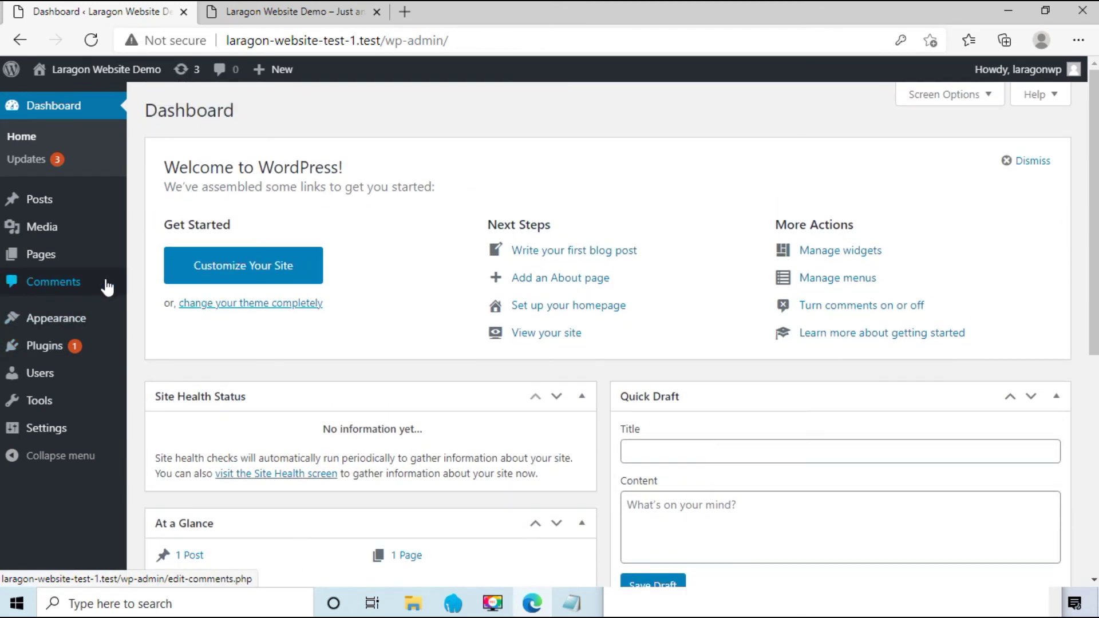
pyautogui.moveTo(48, 247)
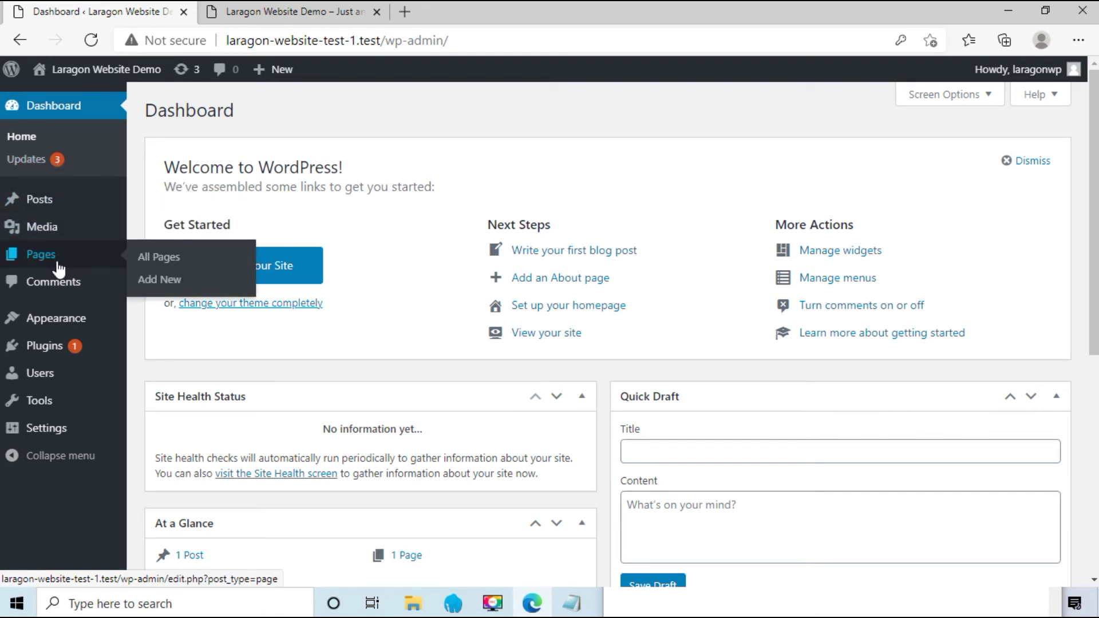
# - Minimize the browser and Notepad windows and close Laragon's finished quick app dialog
pyautogui.click(1007, 15)
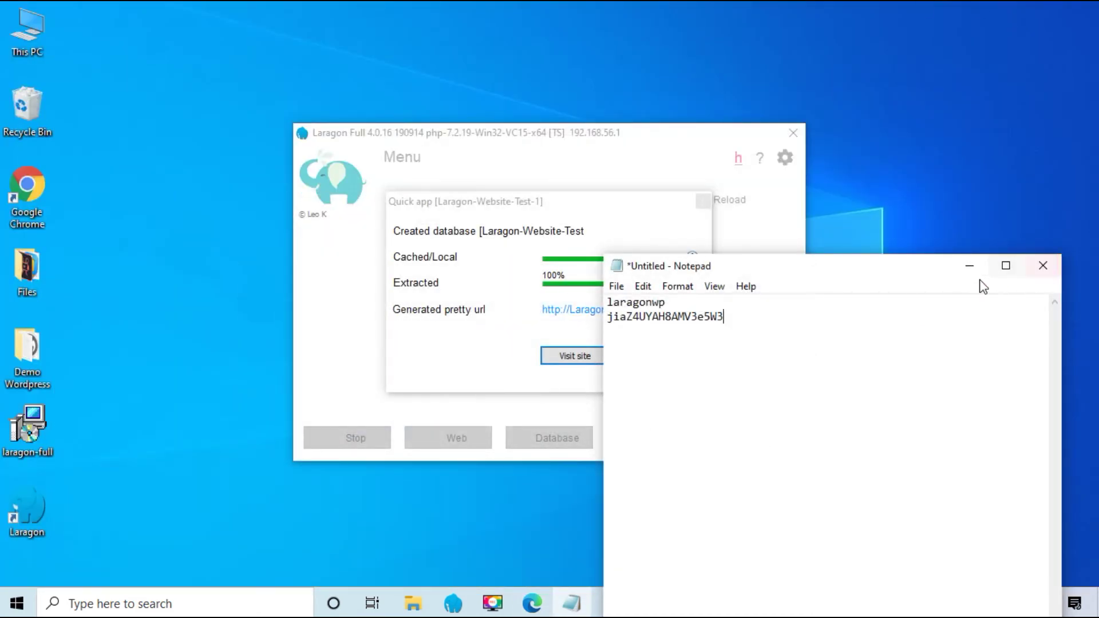
pyautogui.click(969, 266)
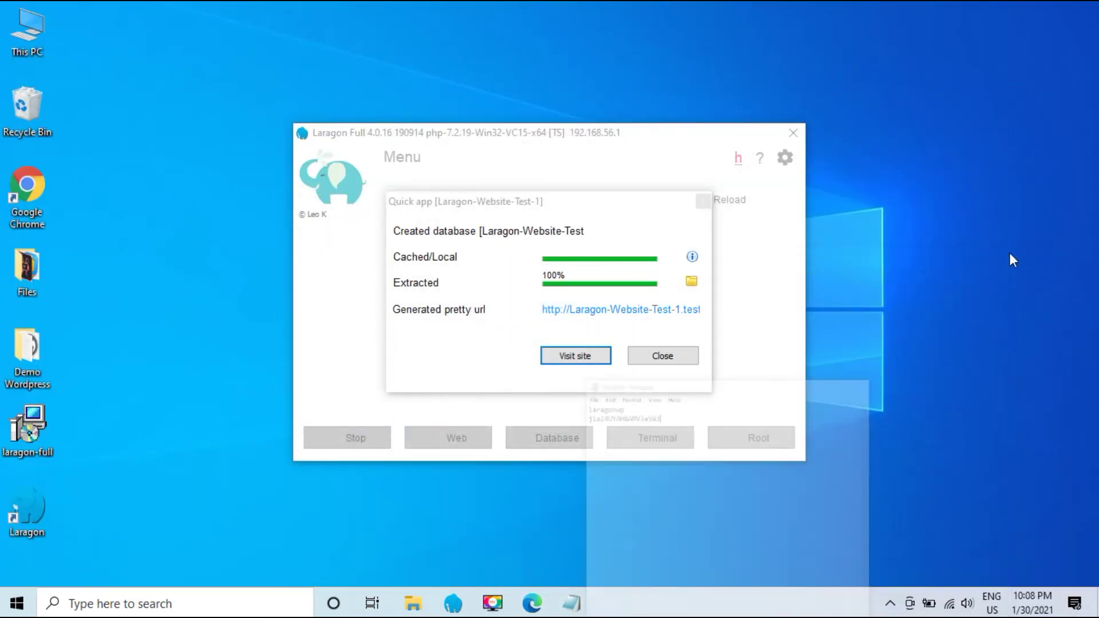
pyautogui.click(663, 356)
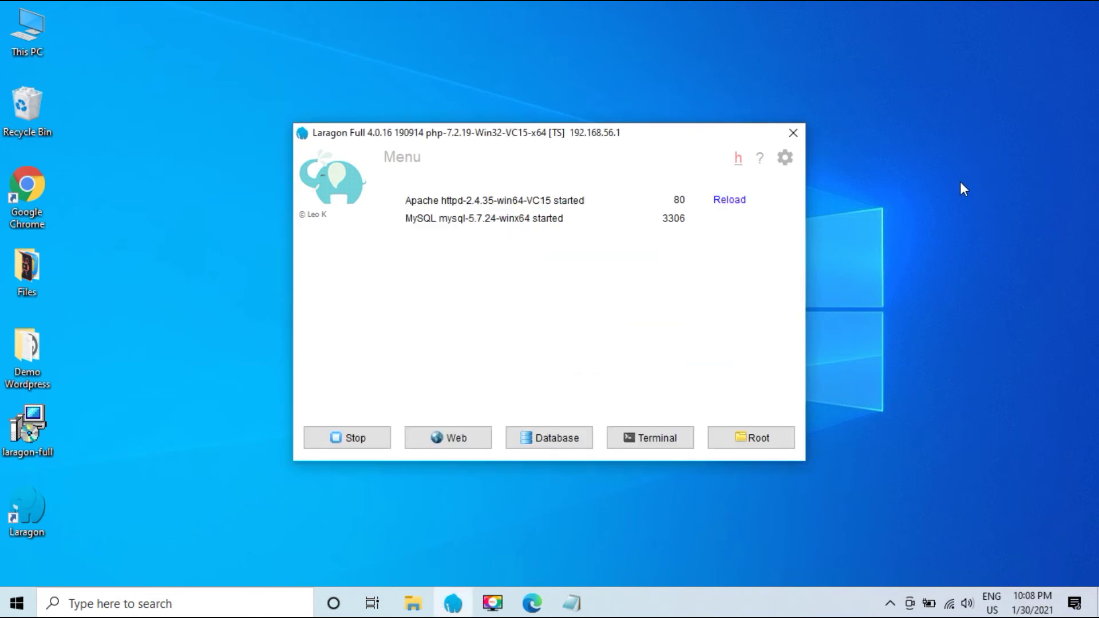
# - Open Laragon's database session manager and check the user and password fields of the Laragon session
pyautogui.click(553, 445)
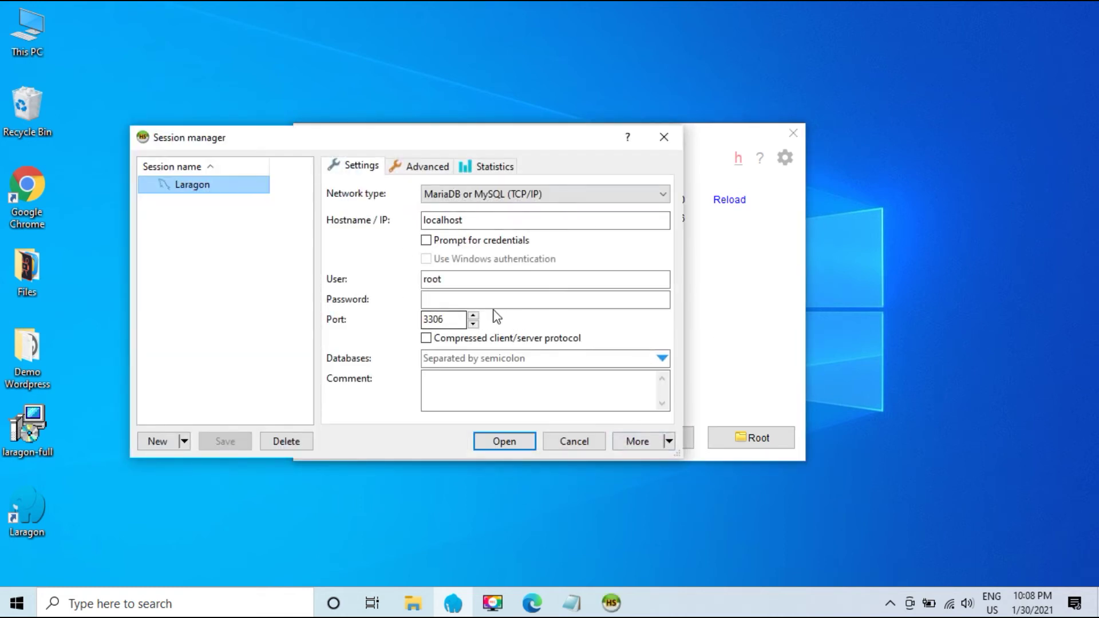
pyautogui.moveTo(456, 277); pyautogui.dragTo(409, 277)
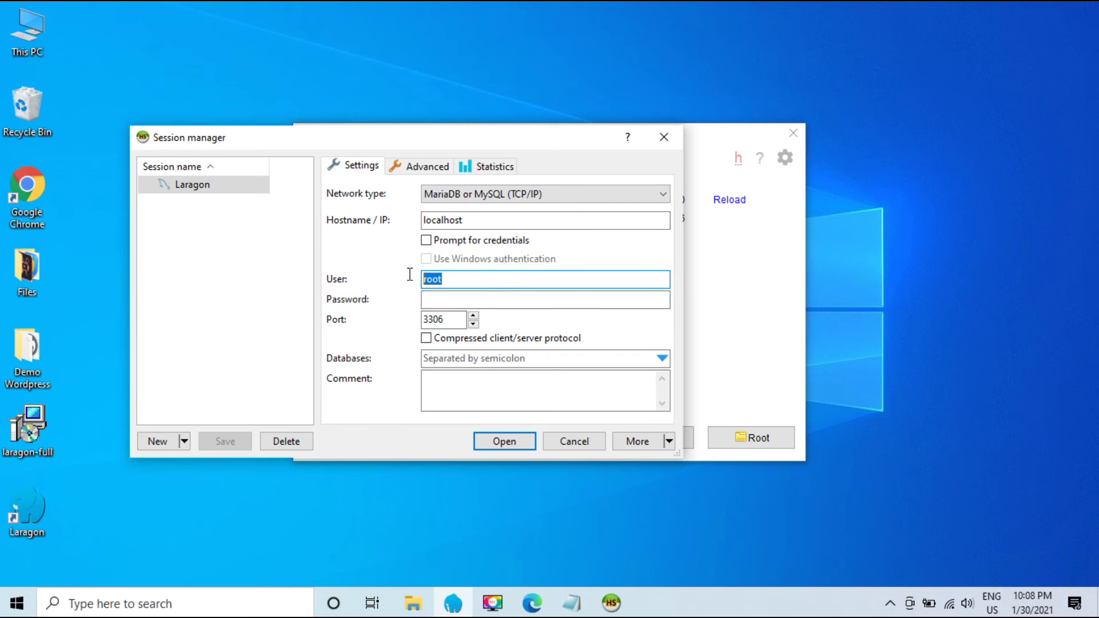
pyautogui.click(461, 302)
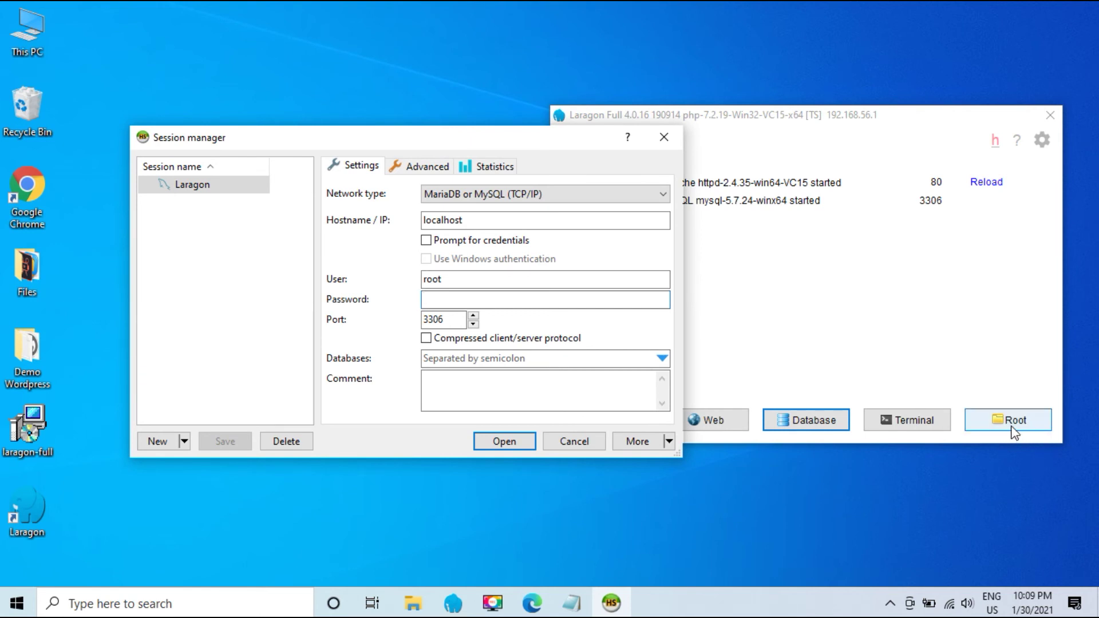
# - Open Laragon's www root folder and go into the Laragon-Website-Test-1 project folder
pyautogui.click(1010, 427)
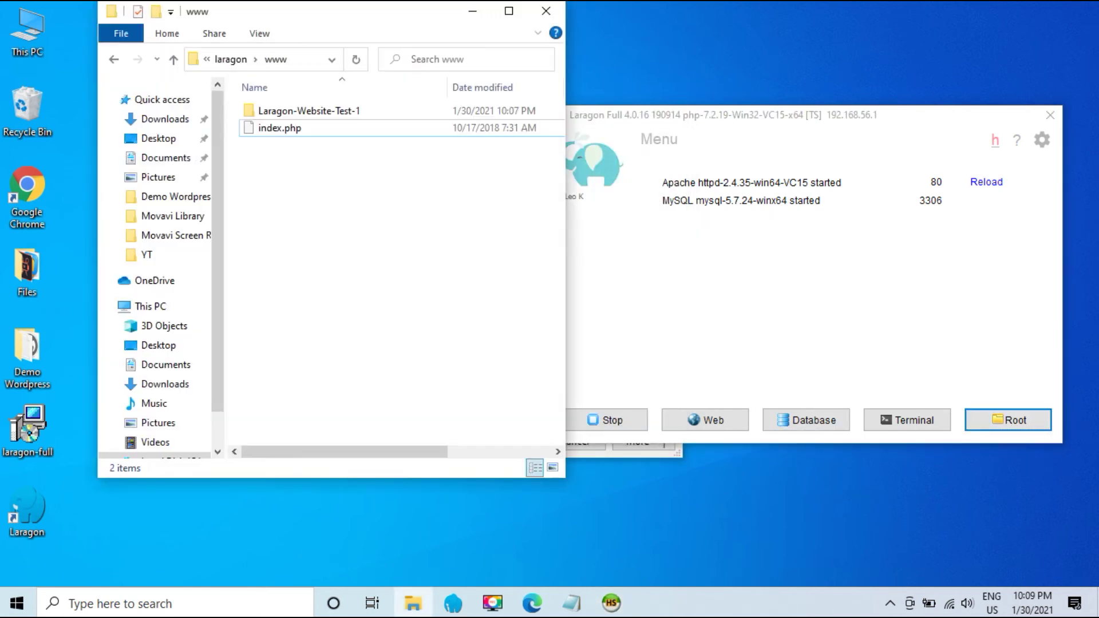
pyautogui.doubleClick(307, 116)
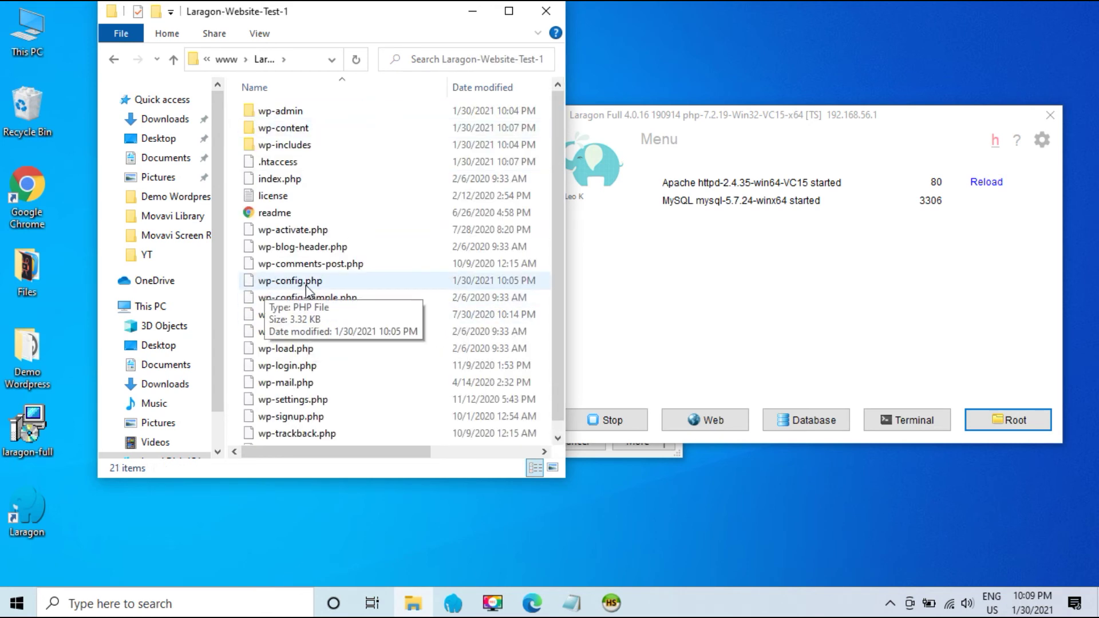
# - Open wp-config.php from the project folder in Notepad++ and check its database username and password definitions
pyautogui.rightClick(305, 280)
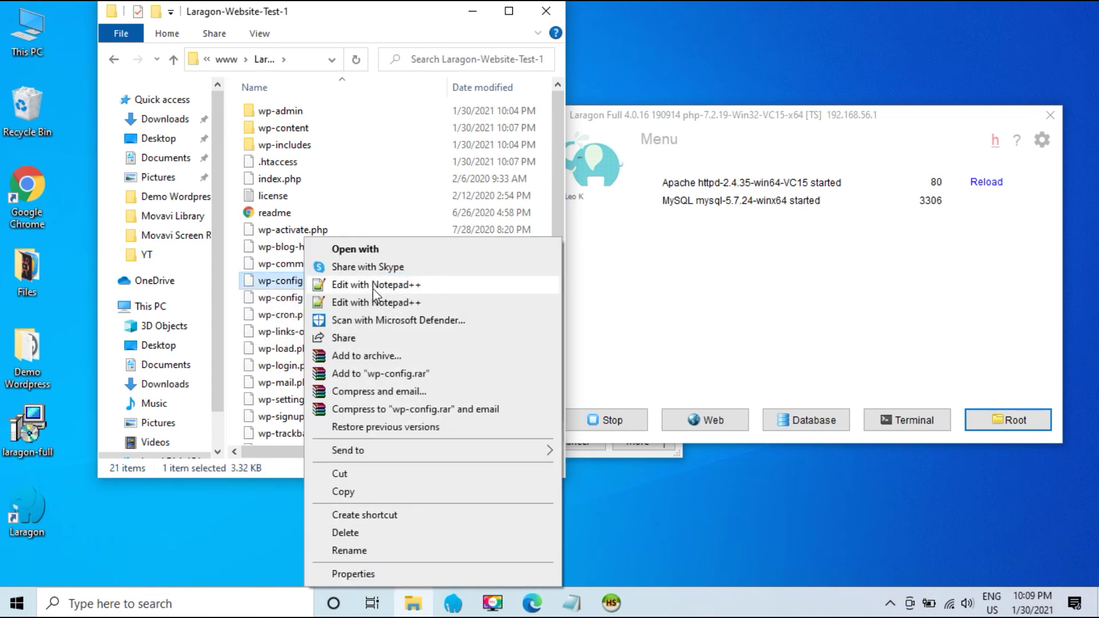
pyautogui.click(373, 285)
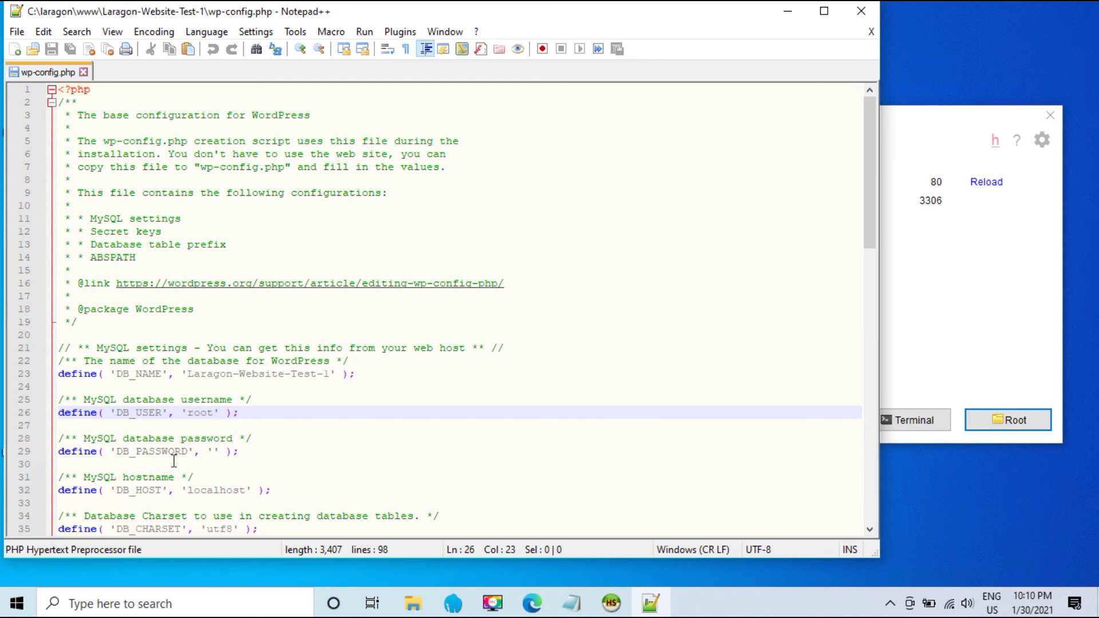
pyautogui.click(215, 452)
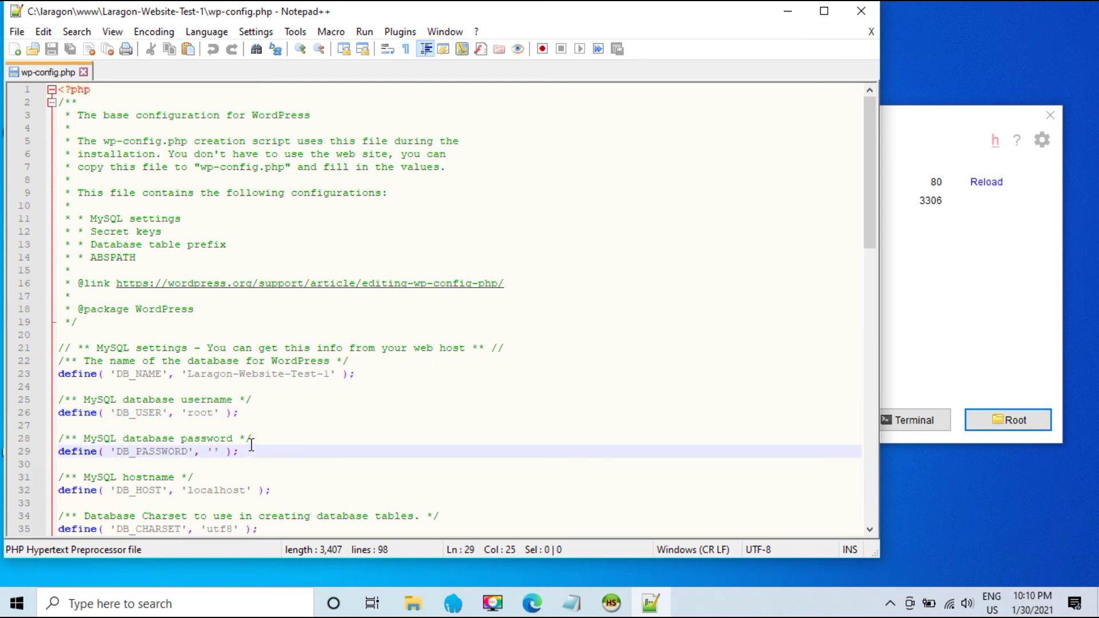
# - Minimize Notepad++, move the database session manager clear of the project folder window, and check the Laragon session's password field
pyautogui.click(984, 337)
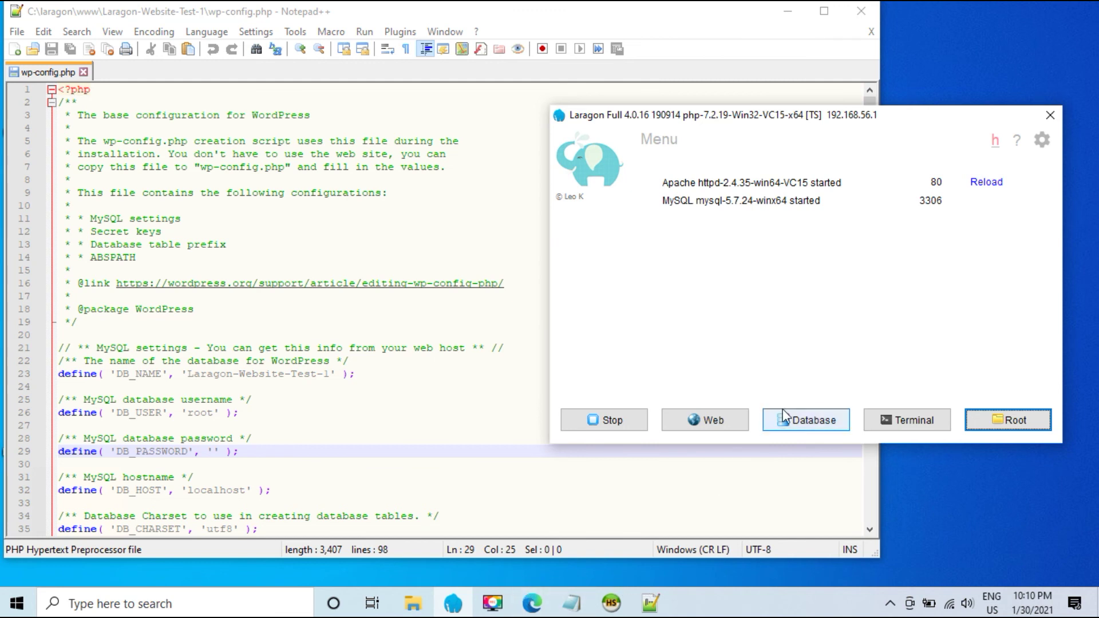
pyautogui.click(452, 606)
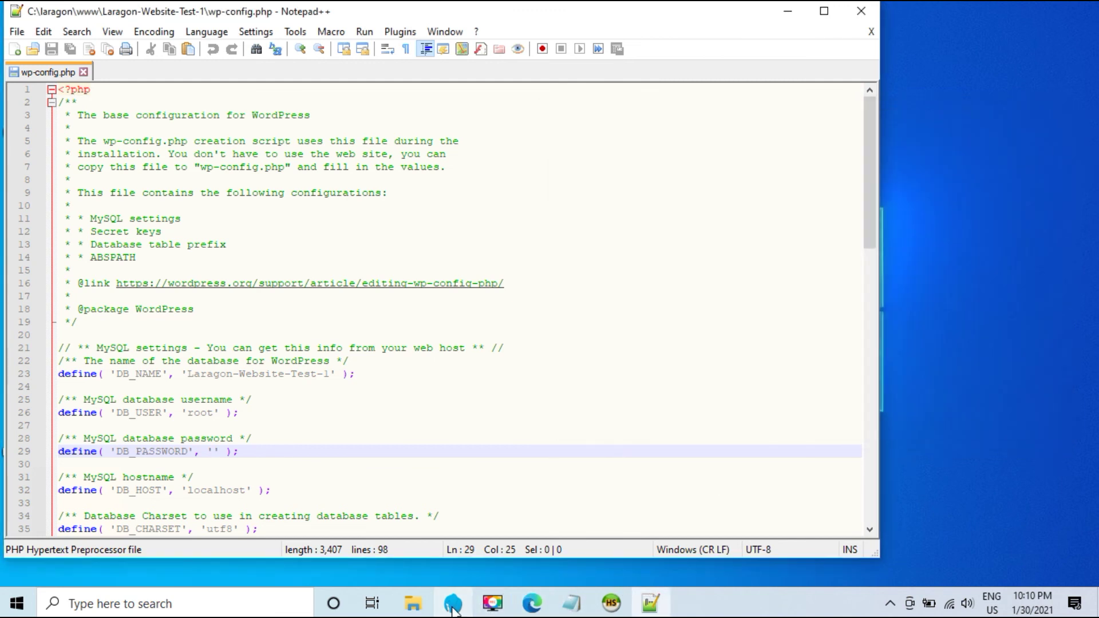
pyautogui.click(787, 11)
pyautogui.click(604, 160)
pyautogui.moveTo(587, 148); pyautogui.dragTo(933, 177)
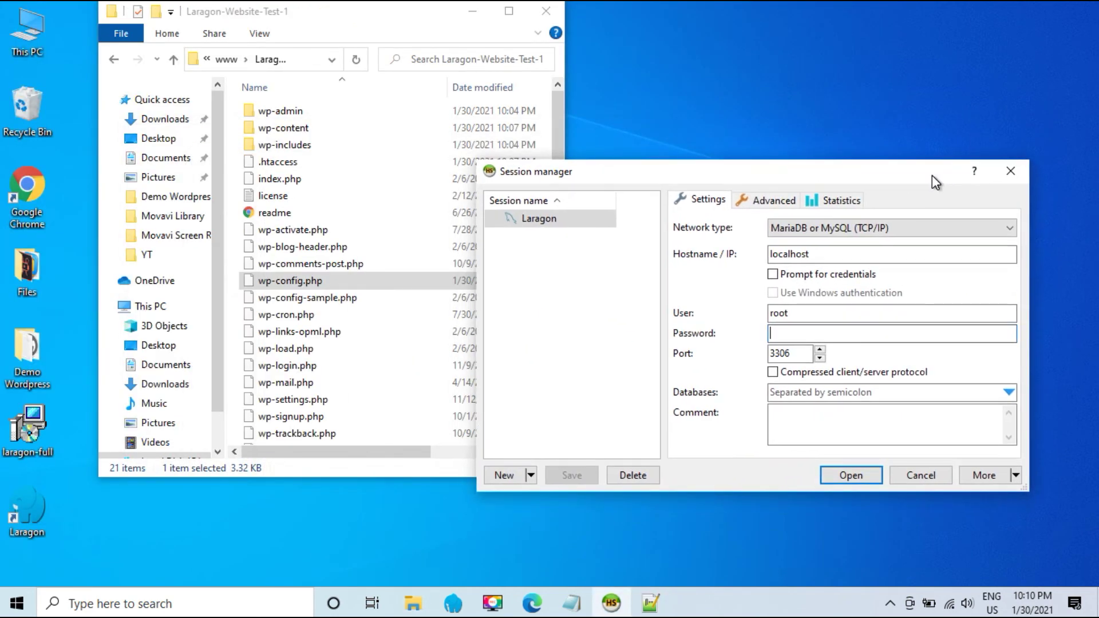
pyautogui.click(820, 332)
# - Open the Laragon session, widen the Database column to fit the full names, and view the tables of laragon-website-test-1
pyautogui.doubleClick(526, 222)
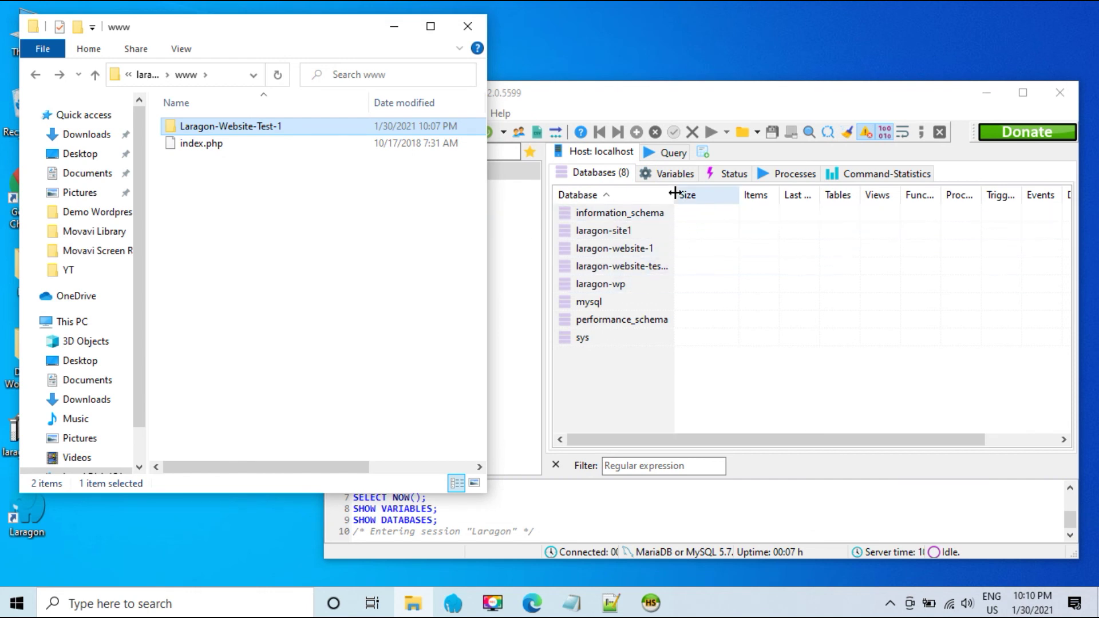
pyautogui.moveTo(676, 194); pyautogui.dragTo(748, 201)
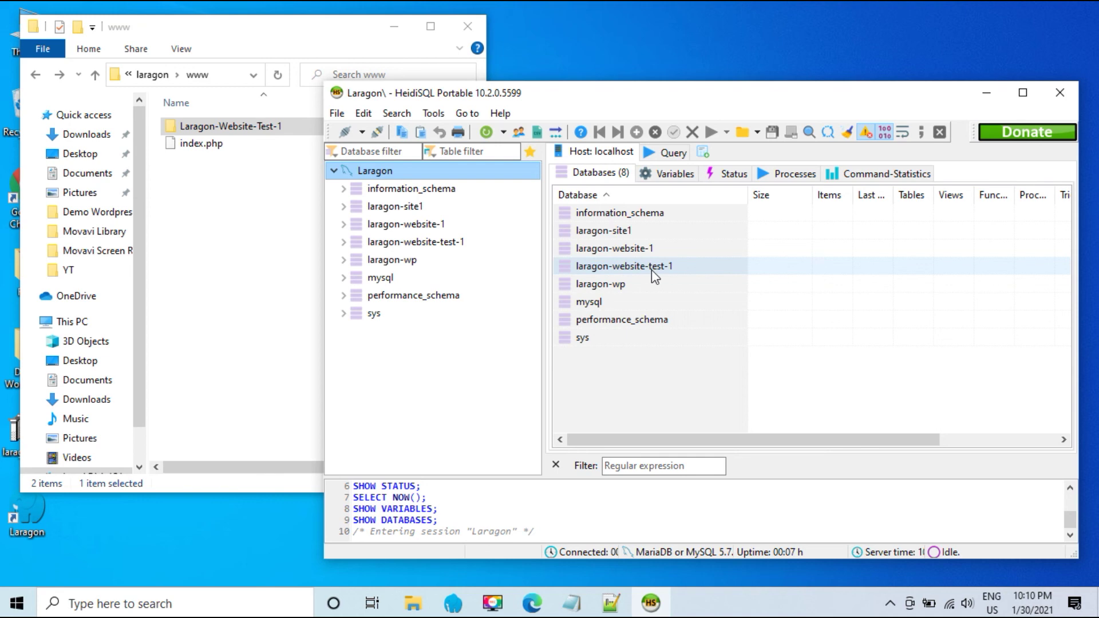
pyautogui.click(429, 245)
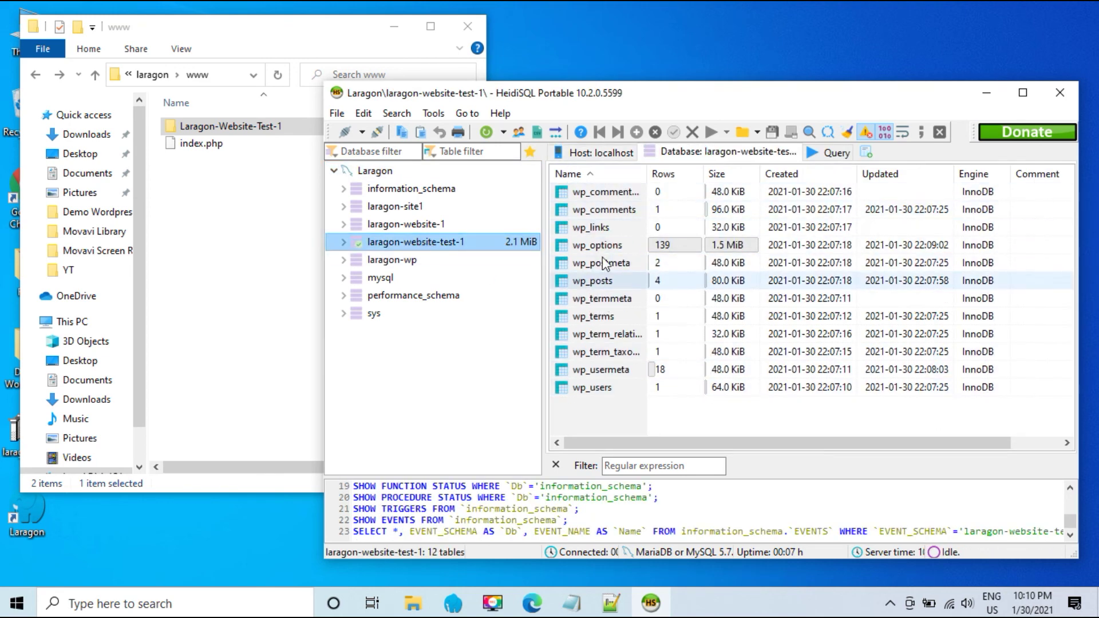